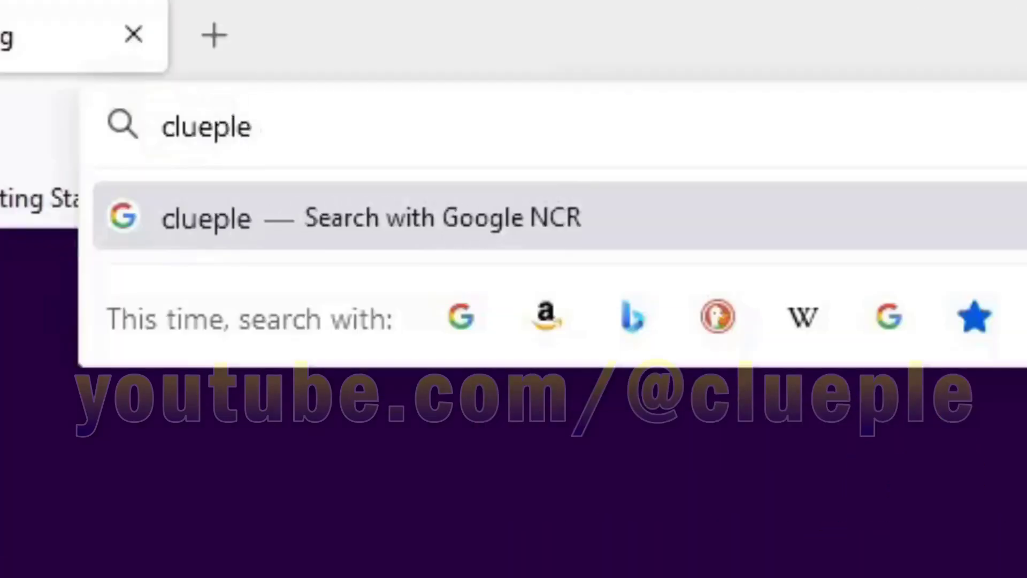
Search the web for clueple github and open vstack_example.xlsx from its free_resources repository.
{"action": "type", "text": " github"}
{"action": "key", "text": "Return"}
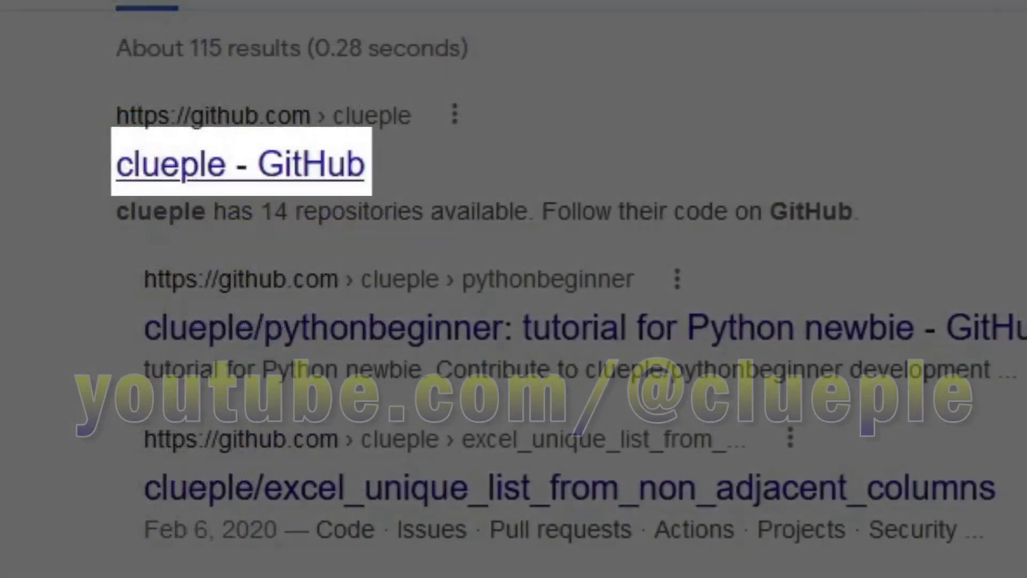
{"action": "left_click", "coordinate": [241, 165]}
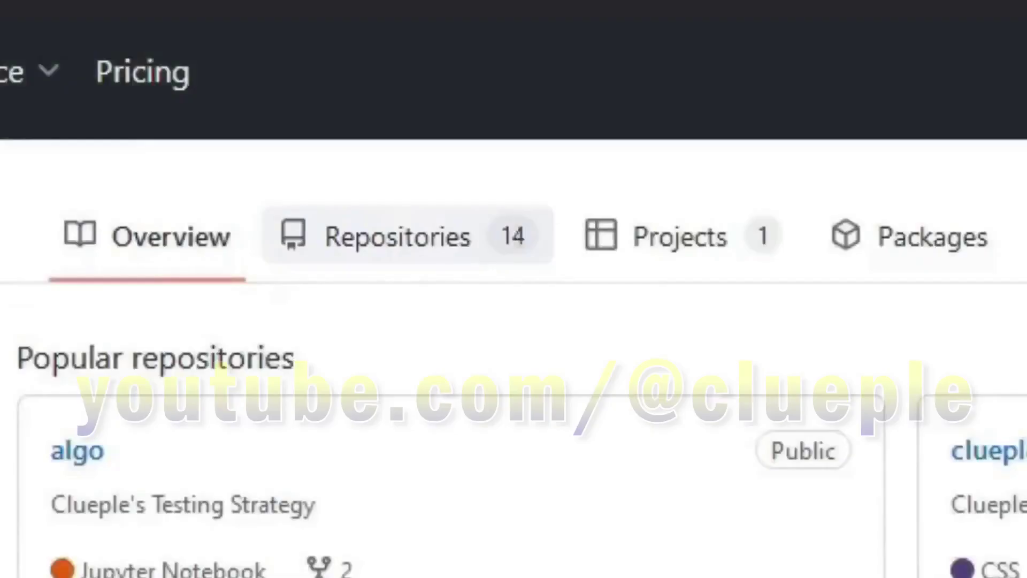
{"action": "left_click", "coordinate": [396, 236]}
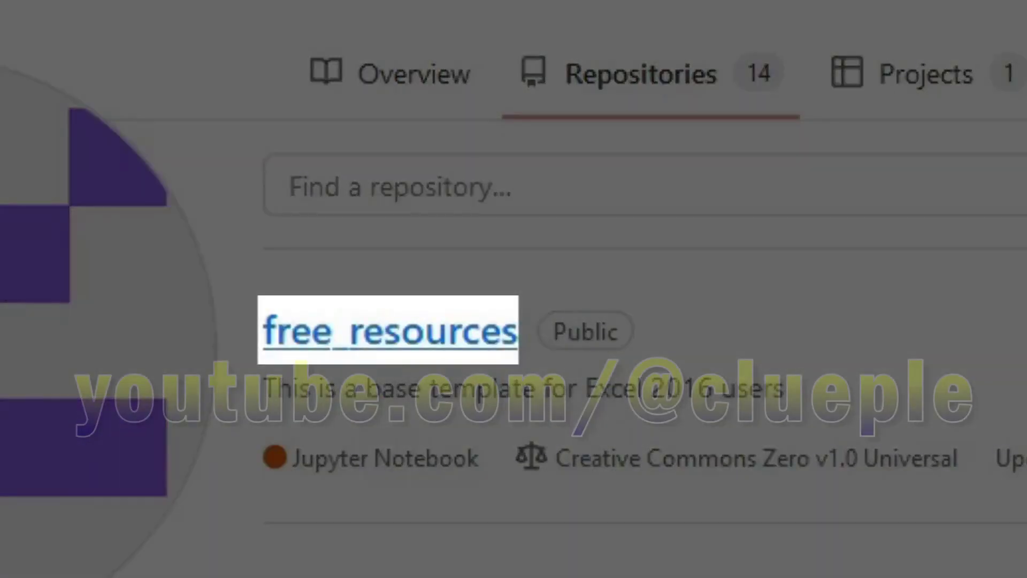
{"action": "left_click", "coordinate": [391, 332]}
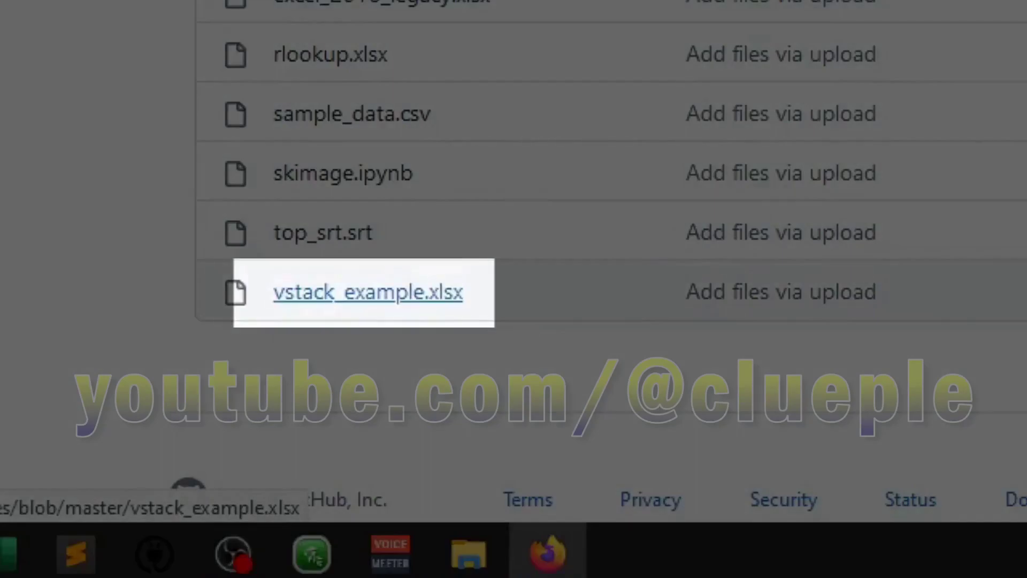
{"action": "left_click", "coordinate": [368, 292]}
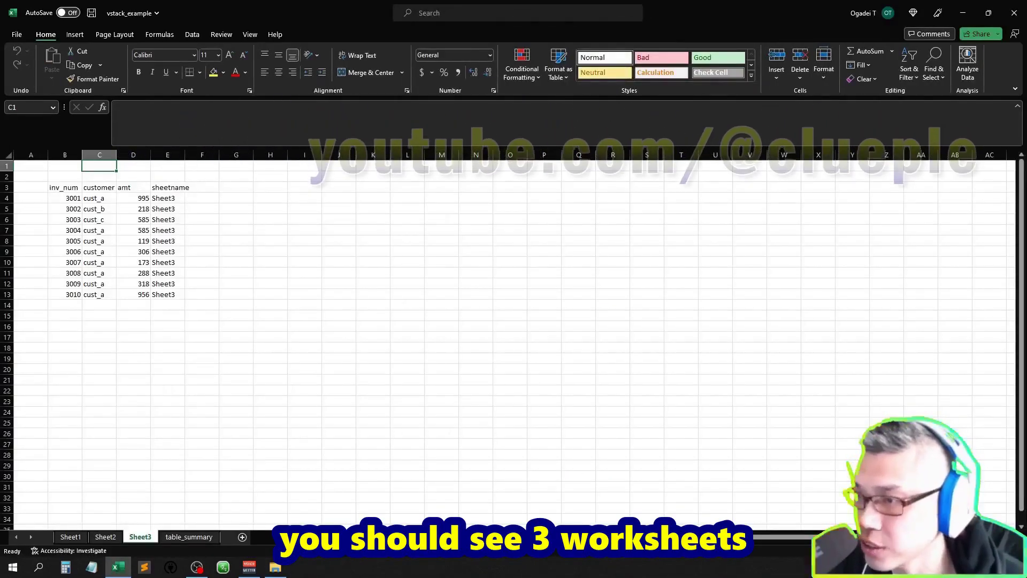
Look through the invoice data on the three numbered sheets and the headers on table_summary.
{"action": "key", "text": "ctrl+Page_Down"}
{"action": "key", "text": "ctrl+Page_Down"}
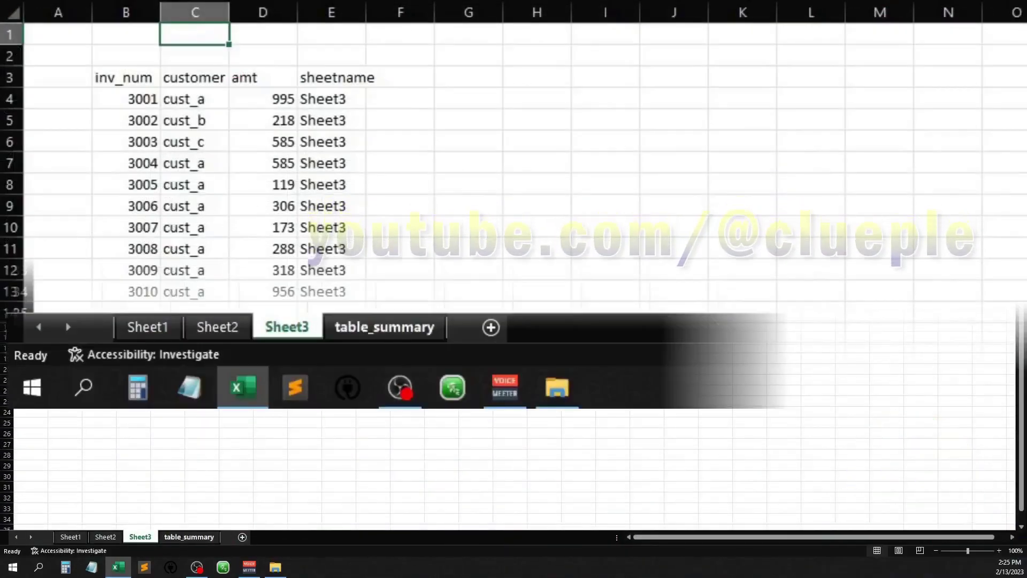
{"action": "left_click", "coordinate": [189, 537]}
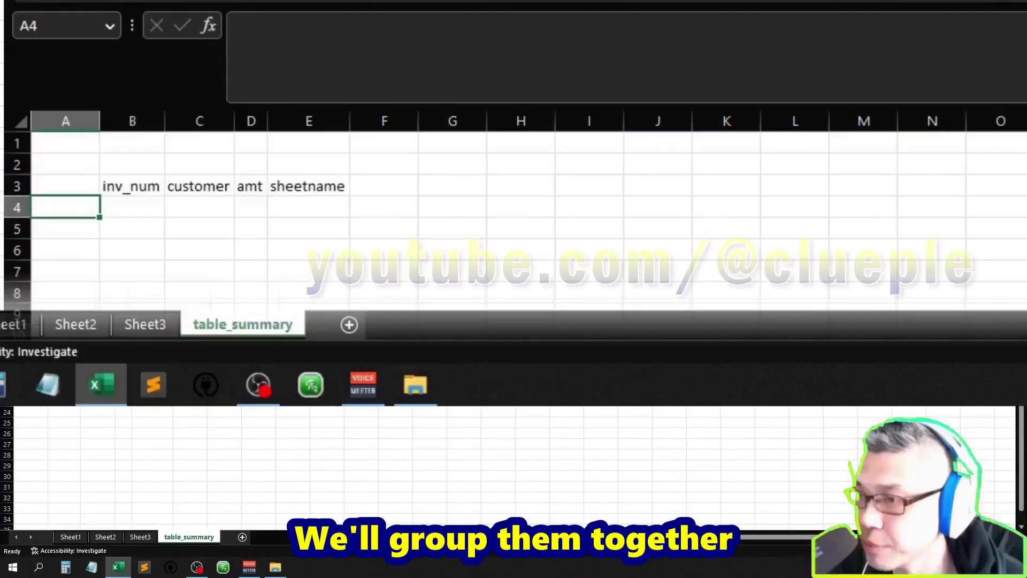
{"action": "left_click", "coordinate": [64, 198]}
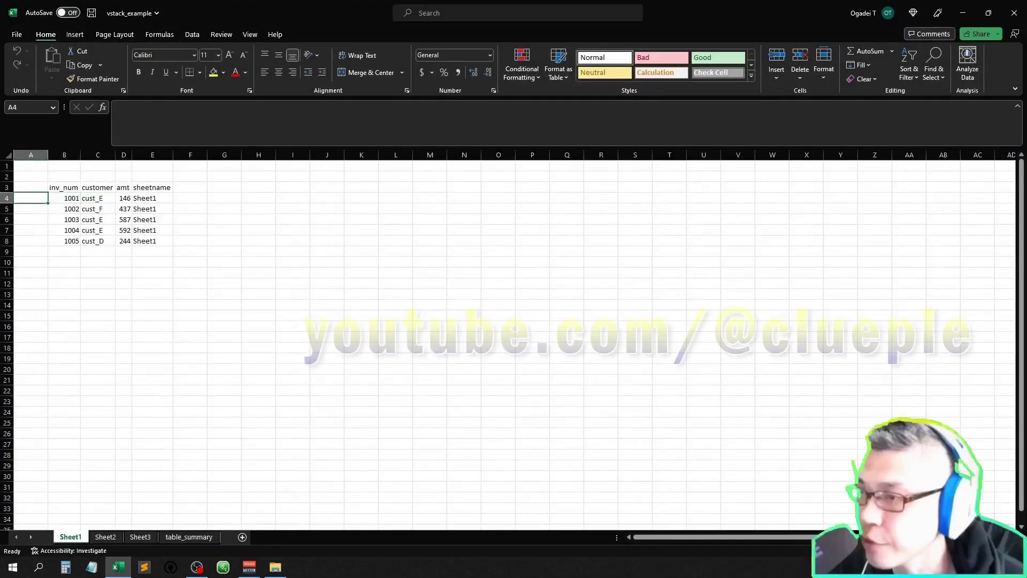
Convert the Sheet1 invoice range B3:E8 into a table with headers.
{"action": "left_click", "coordinate": [64, 198]}
{"action": "key", "text": "ctrl+t"}
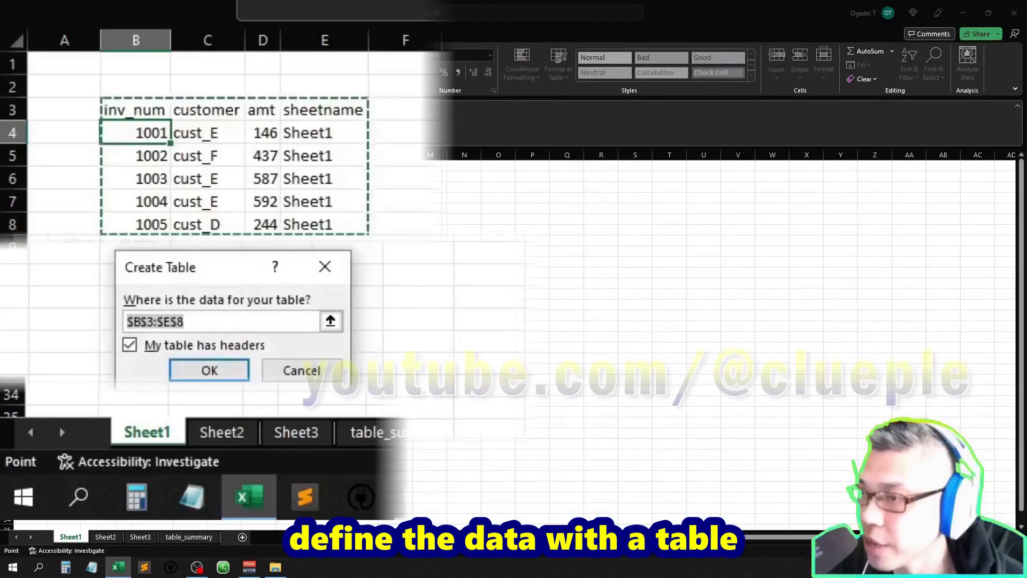
{"action": "key", "text": "Return"}
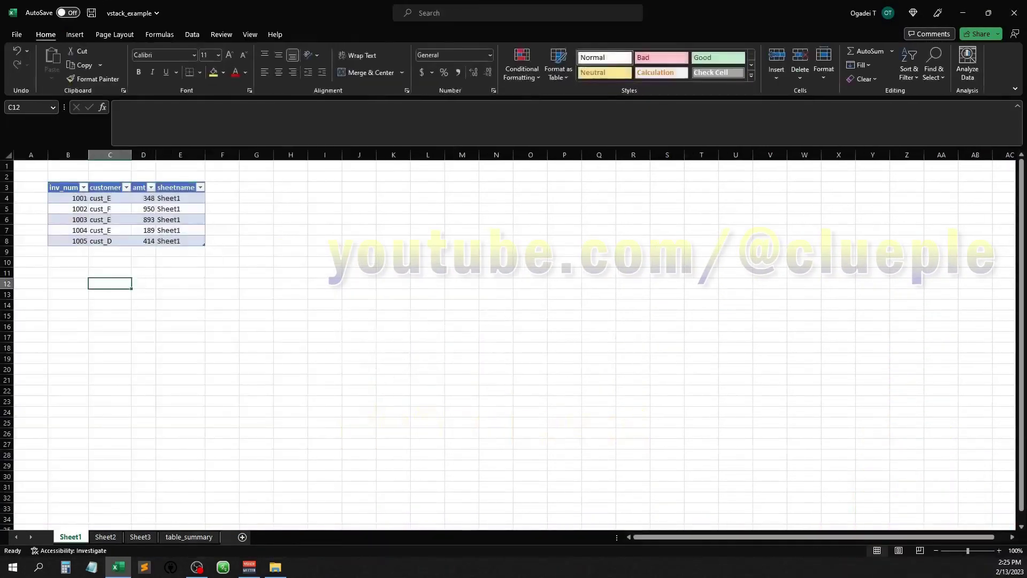
Check in the Name Manager which tables are defined and the sheet ranges they refer to.
{"action": "key", "text": "ctrl+F3"}
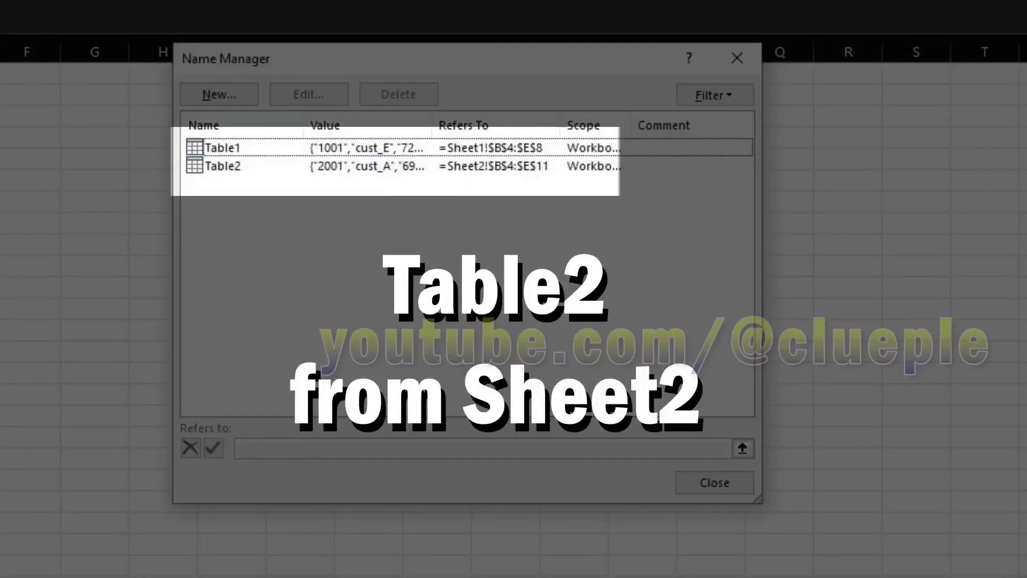
{"action": "left_click", "coordinate": [321, 205]}
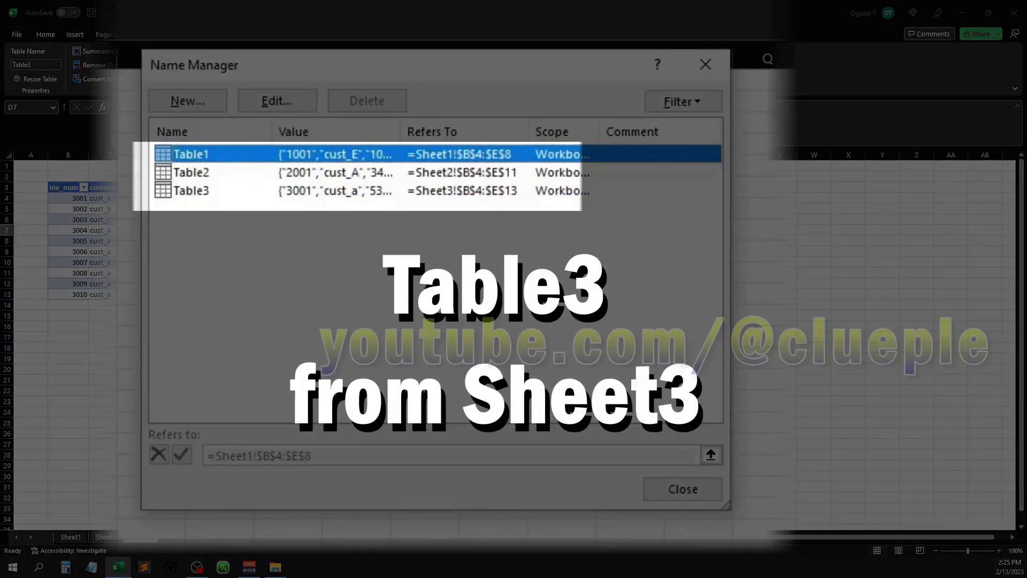
{"action": "left_click", "coordinate": [191, 191]}
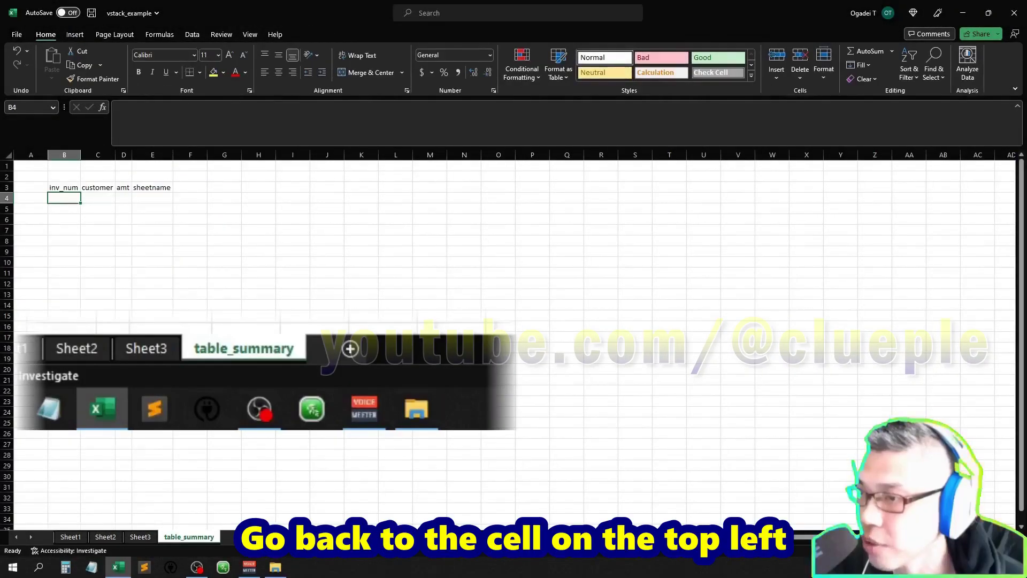
Stack the three tables in cell B4 of table_summary with =VSTACK(Table1,Table2,Table3).
{"action": "type", "text": "=v"}
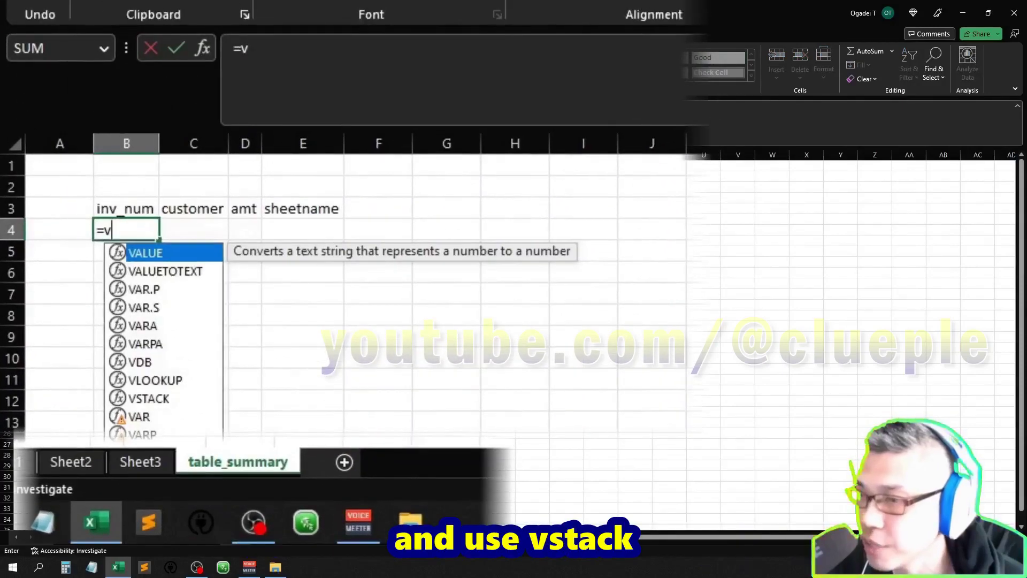
{"action": "type", "text": "s"}
{"action": "key", "text": "Tab"}
{"action": "type", "text": "Table1"}
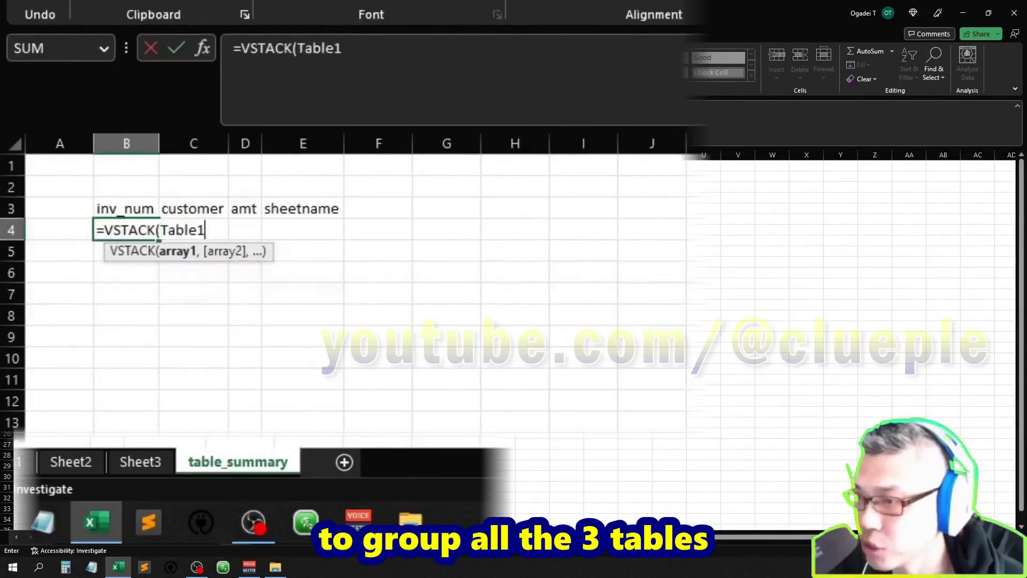
{"action": "type", "text": ",Table2,Table"}
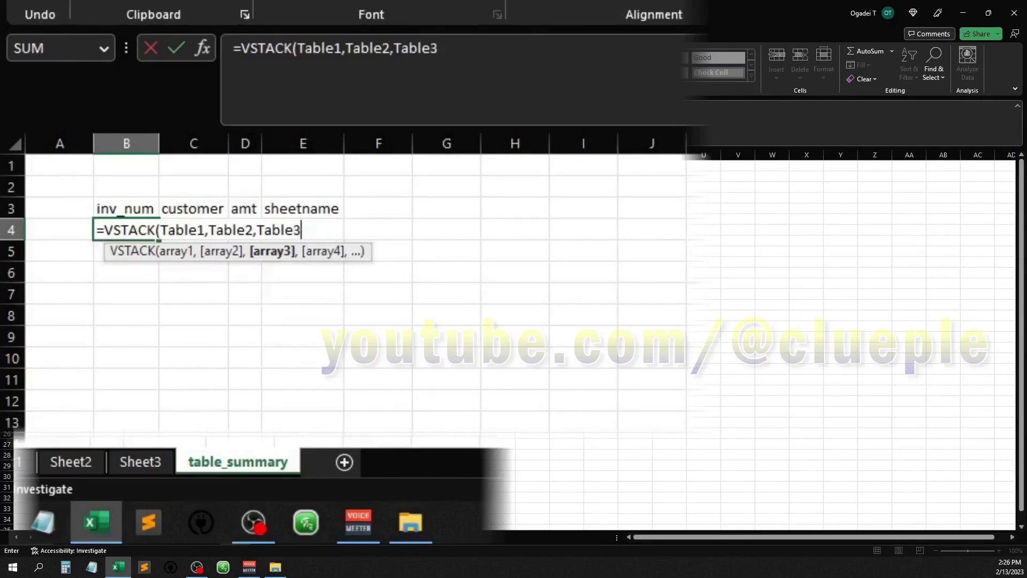
{"action": "type", "text": "3"}
{"action": "key", "text": "Return"}
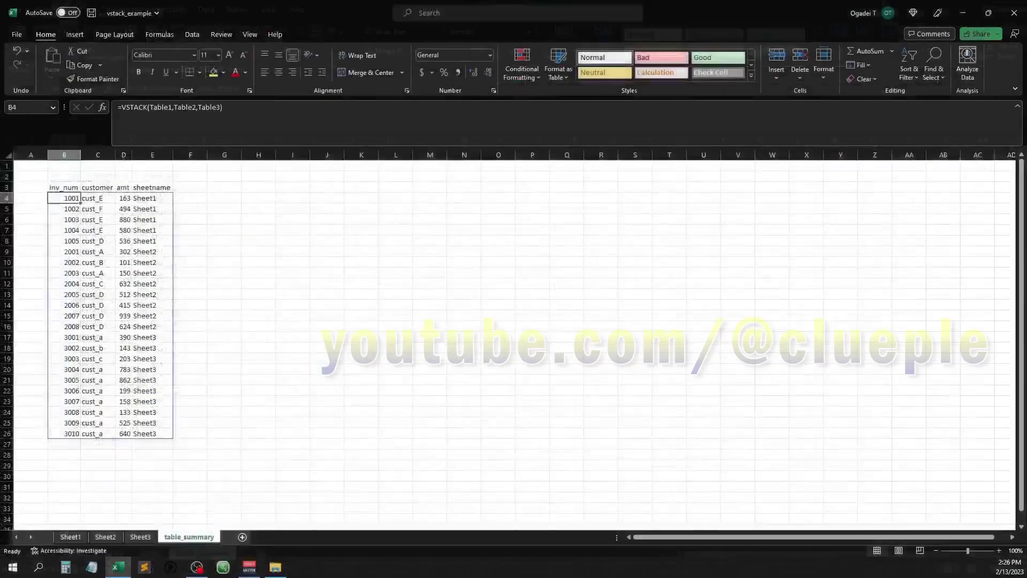
Examine the amount list, sum formulas and customer totals across row 4 of table_summary.
{"action": "left_click", "coordinate": [125, 198]}
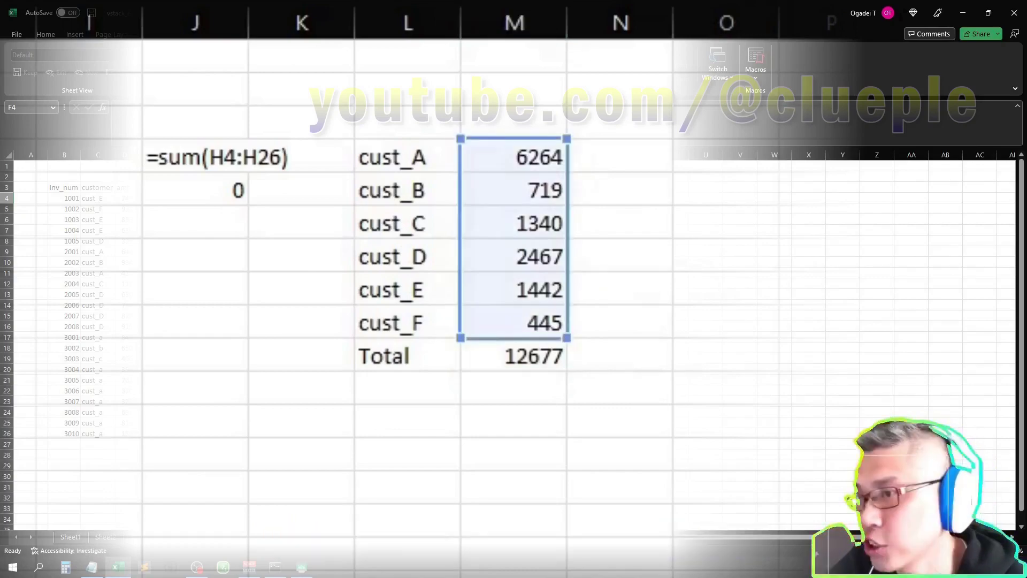
{"action": "key", "text": "Right"}
{"action": "key", "text": "Right"}
{"action": "key", "text": "Right"}
{"action": "key", "text": "Right"}
{"action": "key", "text": "Right"}
{"action": "key", "text": "Right"}
{"action": "key", "text": "Right"}
{"action": "key", "text": "Right"}
{"action": "key", "text": "Right"}
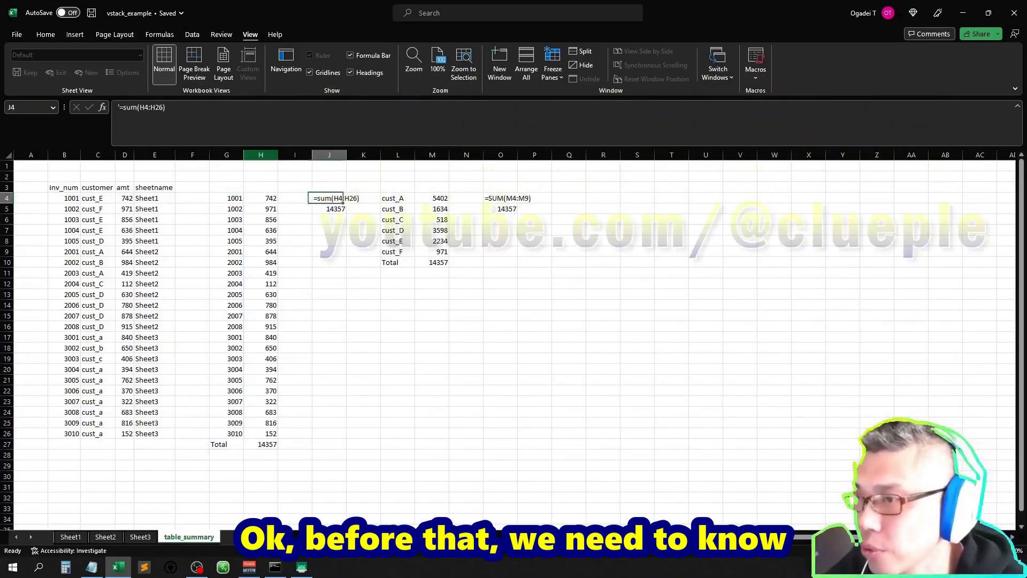
Enter =$B$4# in cell L4 to reference the whole stacked array with an absolute spill reference.
{"action": "left_click", "coordinate": [64, 198]}
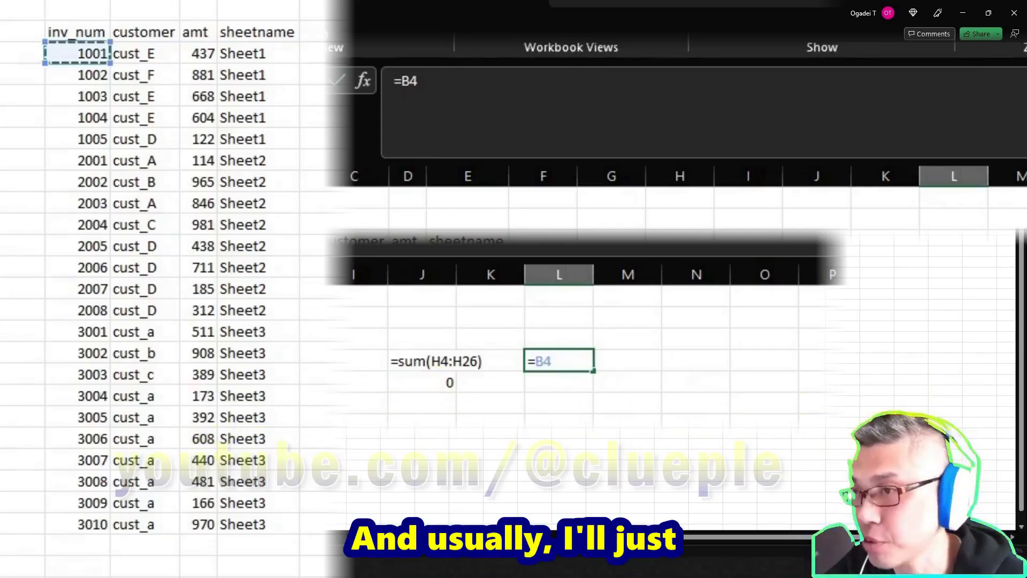
{"action": "key", "text": "F4"}
{"action": "key", "text": "F4"}
{"action": "key", "text": "F4"}
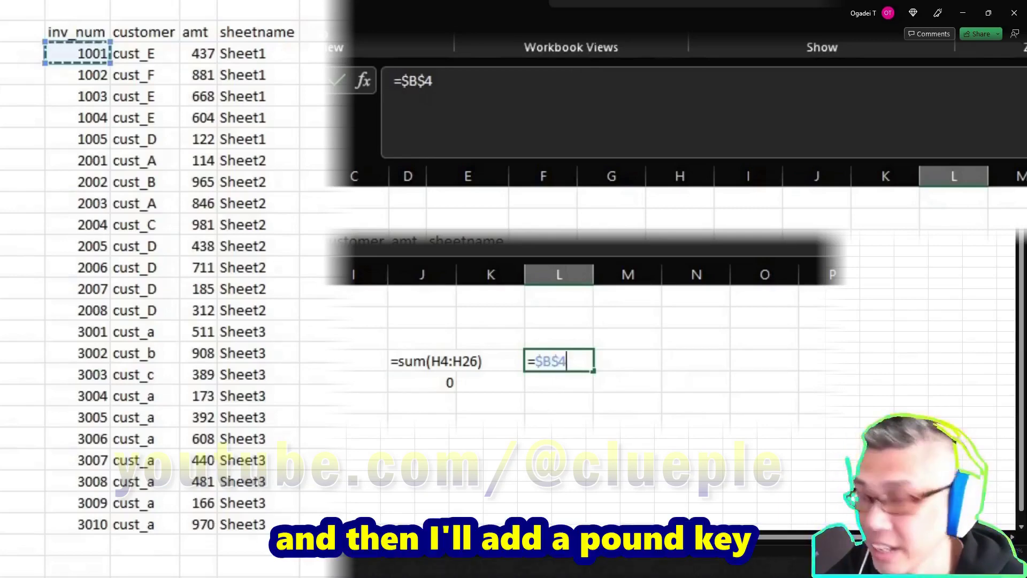
{"action": "type", "text": "#"}
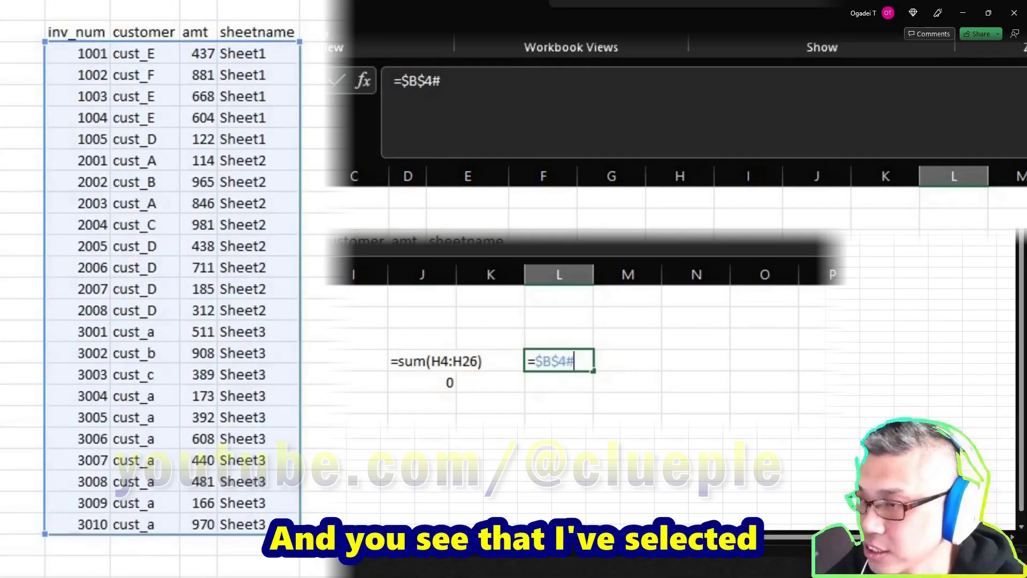
{"action": "key", "text": "Return"}
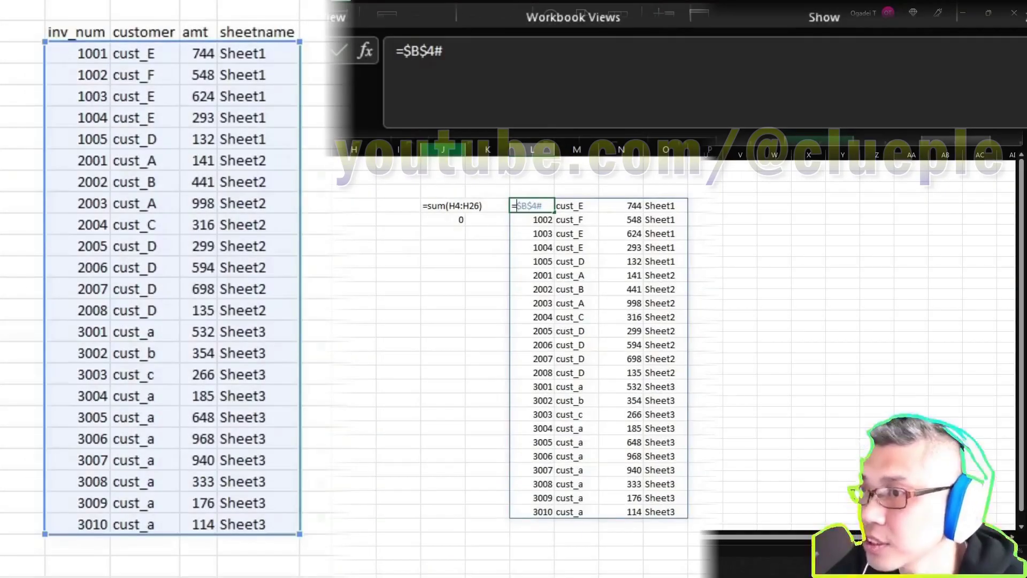
Wrap the spill reference in L4 as =INDEX($B$4#,,1) to extract only the invoice number column.
{"action": "type", "text": "index("}
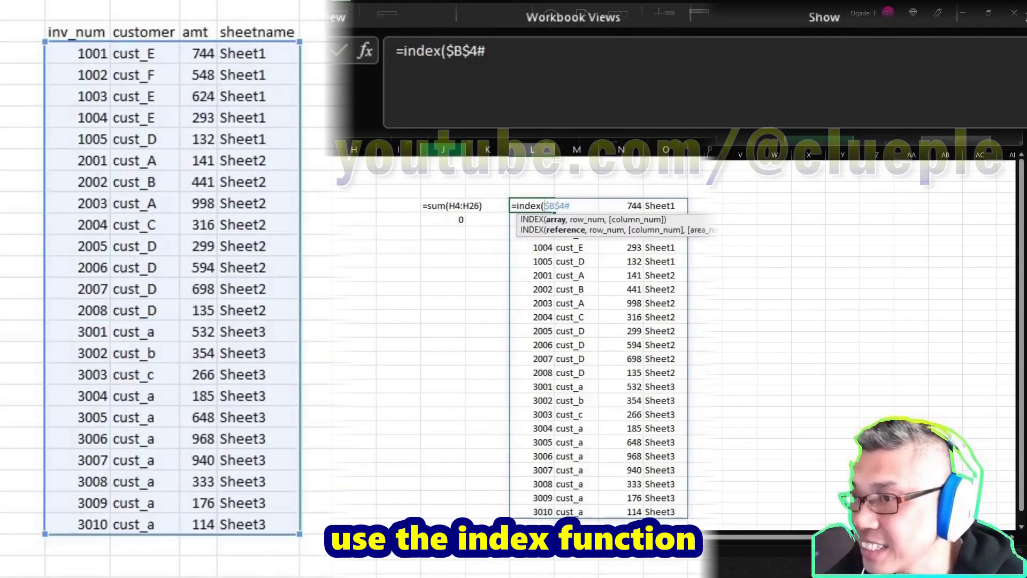
{"action": "key", "text": "BackSpace"}
{"action": "type", "text": ",)"}
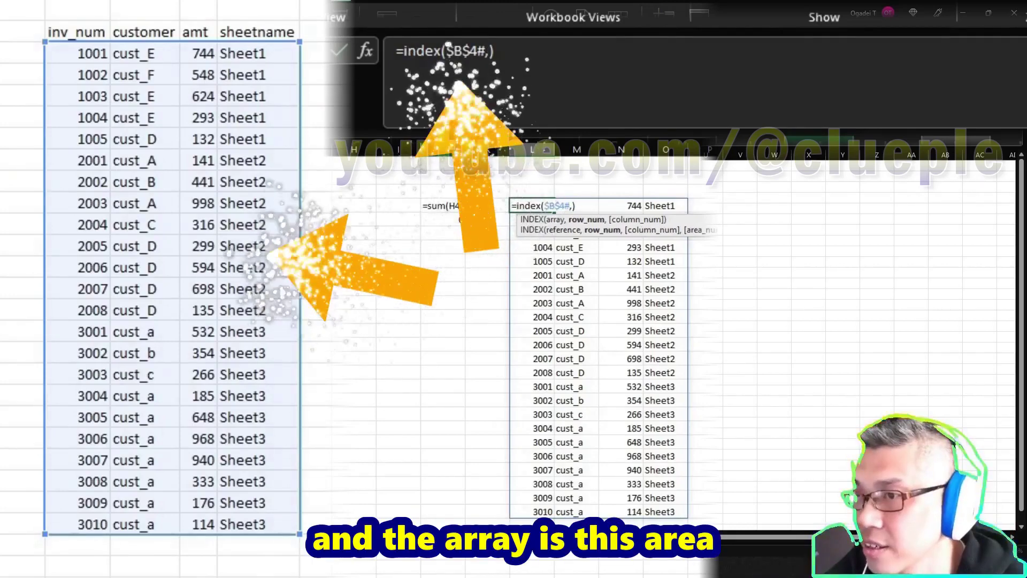
{"action": "type", "text": ","}
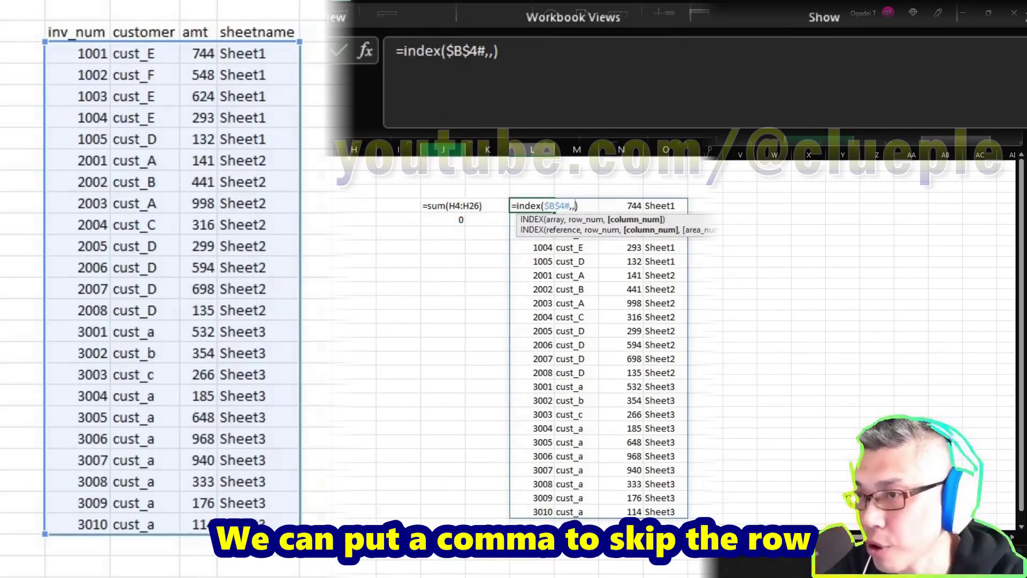
{"action": "type", "text": "1"}
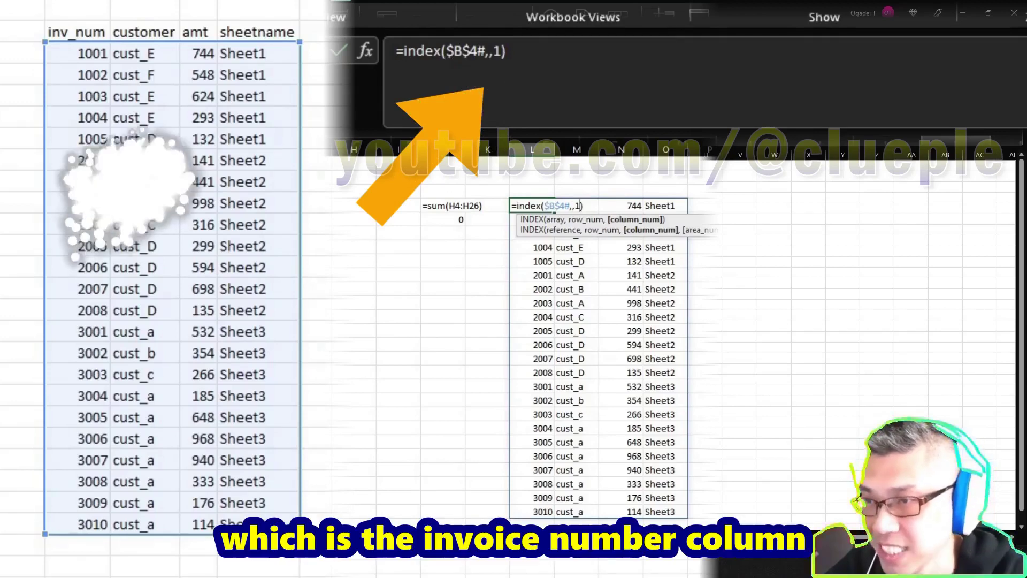
{"action": "key", "text": "ctrl+Return"}
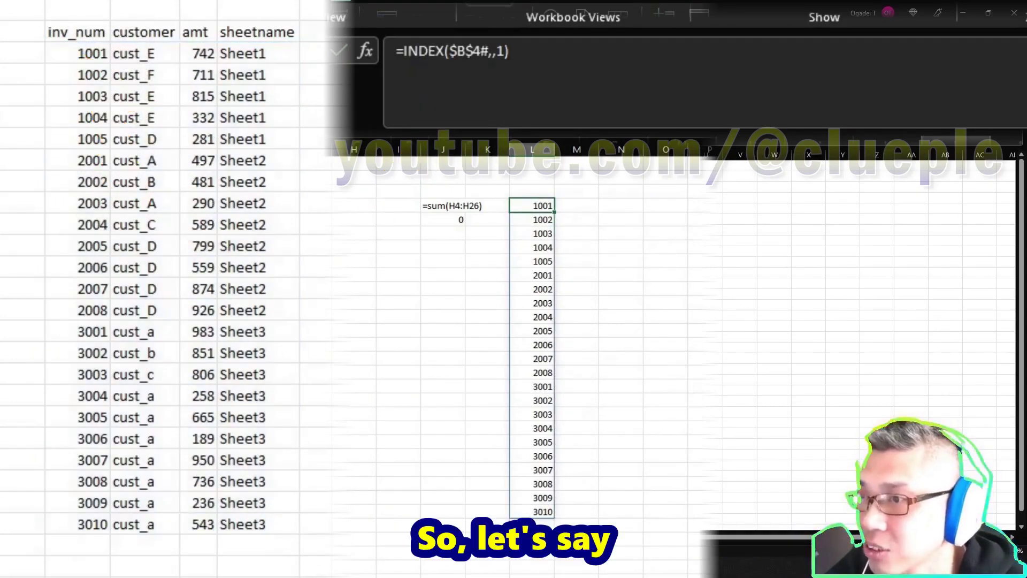
Change the INDEX column number in L4 to 2 to extract the customer column.
{"action": "key", "text": "F2"}
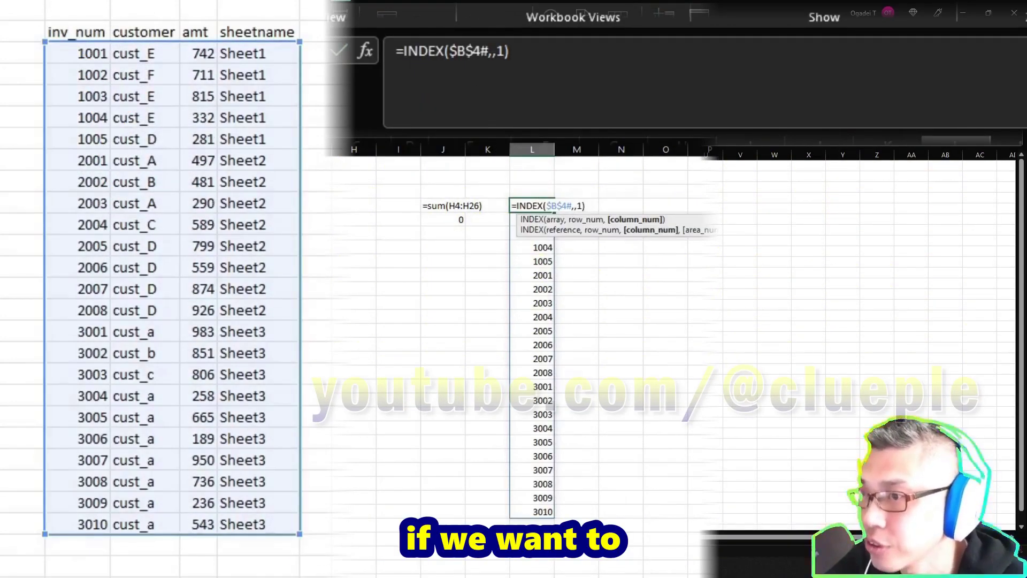
{"action": "key", "text": "Left"}
{"action": "key", "text": "BackSpace"}
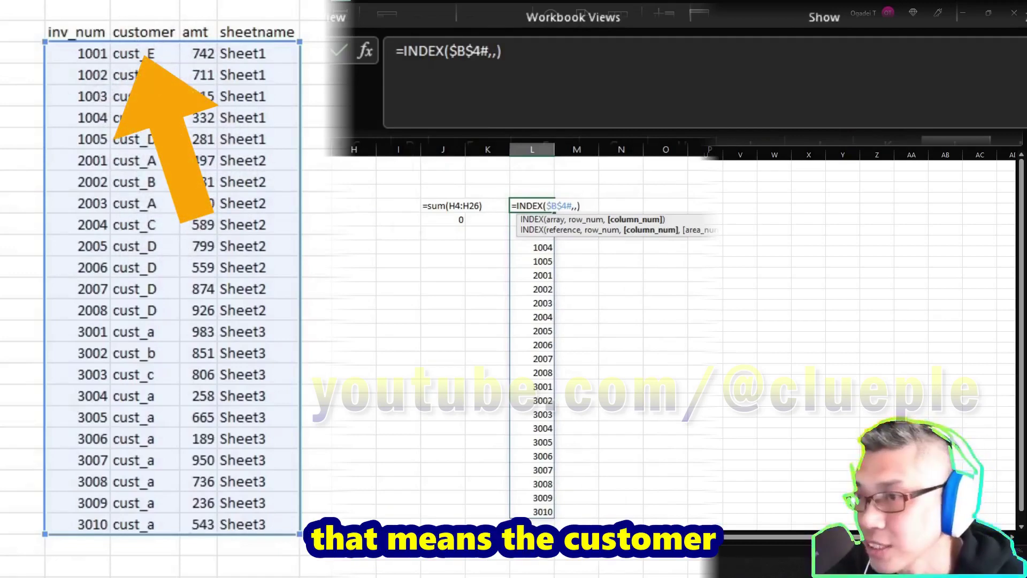
{"action": "type", "text": "2"}
{"action": "key", "text": "ctrl+Return"}
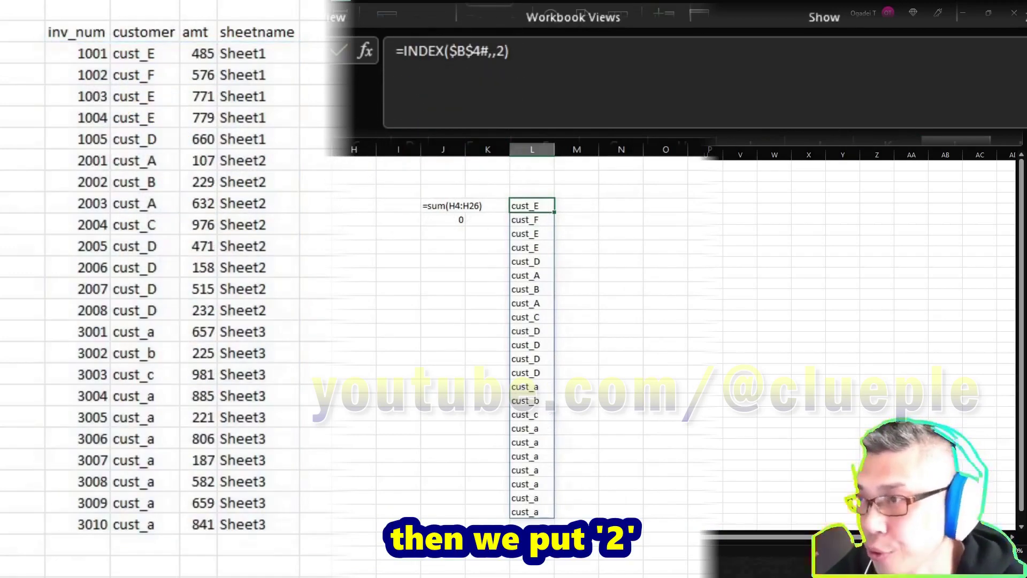
{"action": "key", "text": "F2"}
{"action": "key", "text": "ctrl+Return"}
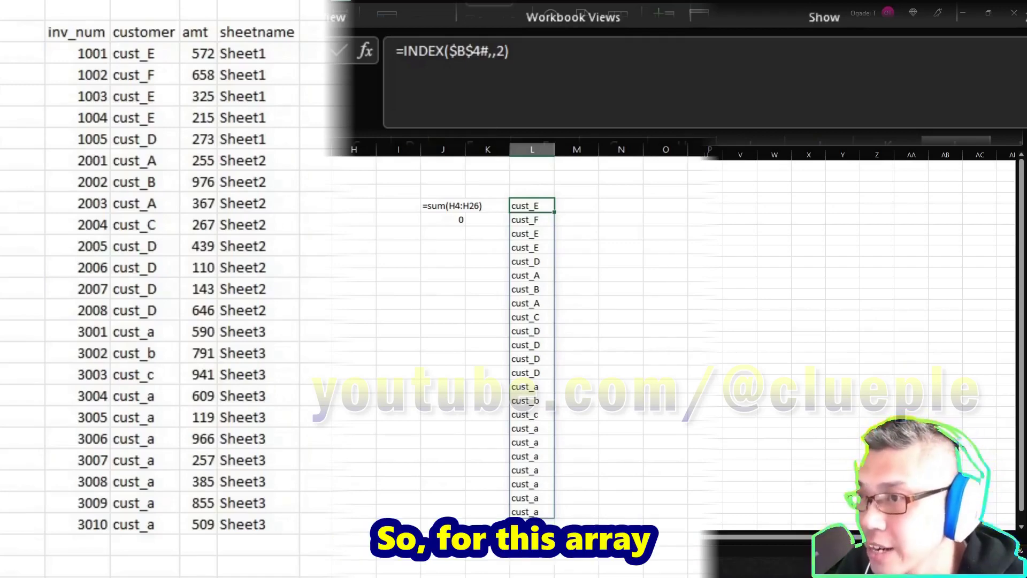
Wrap the INDEX formula in L4 as =UNIQUE(INDEX($B$4#,,2)) to list each customer once.
{"action": "key", "text": "F2"}
{"action": "key", "text": "ctrl+x"}
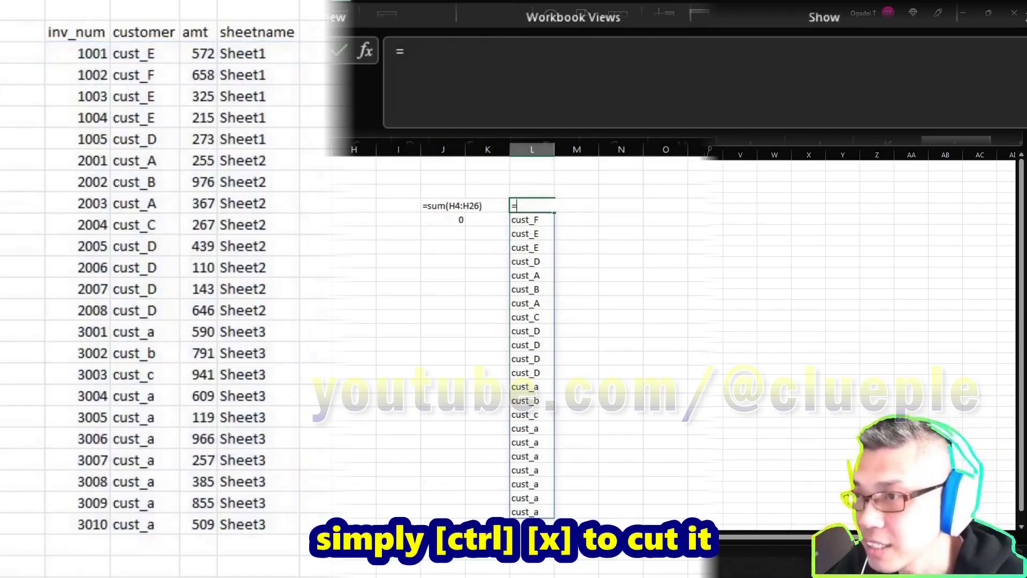
{"action": "type", "text": "unique("}
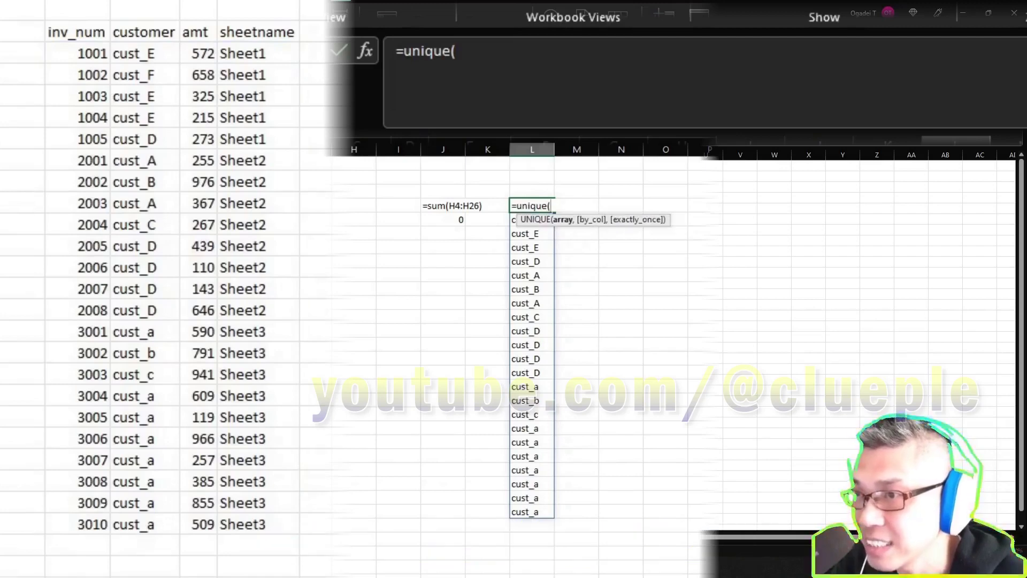
{"action": "type", "text": "INDEX($B$4#,,2))"}
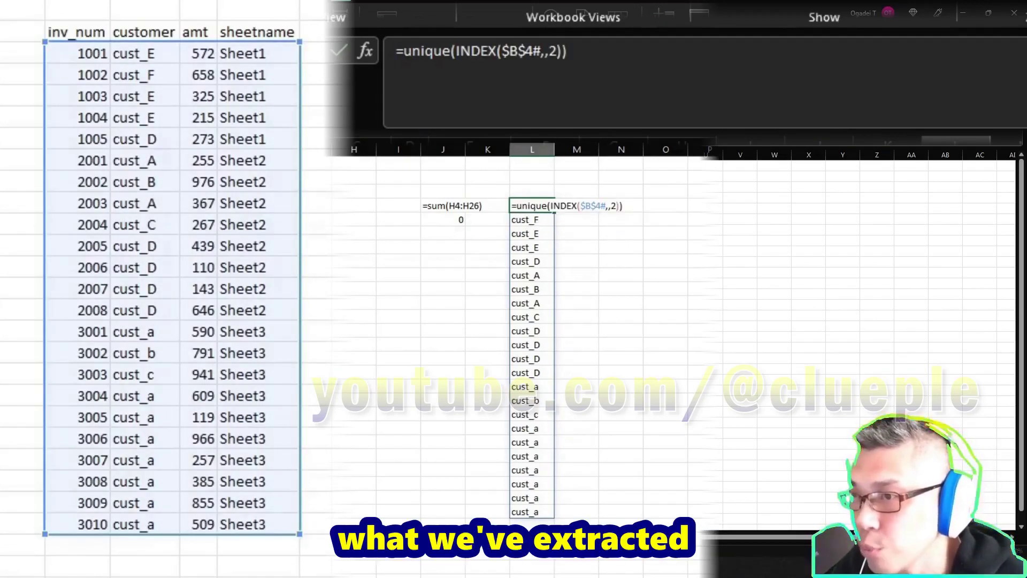
{"action": "key", "text": "ctrl+Return"}
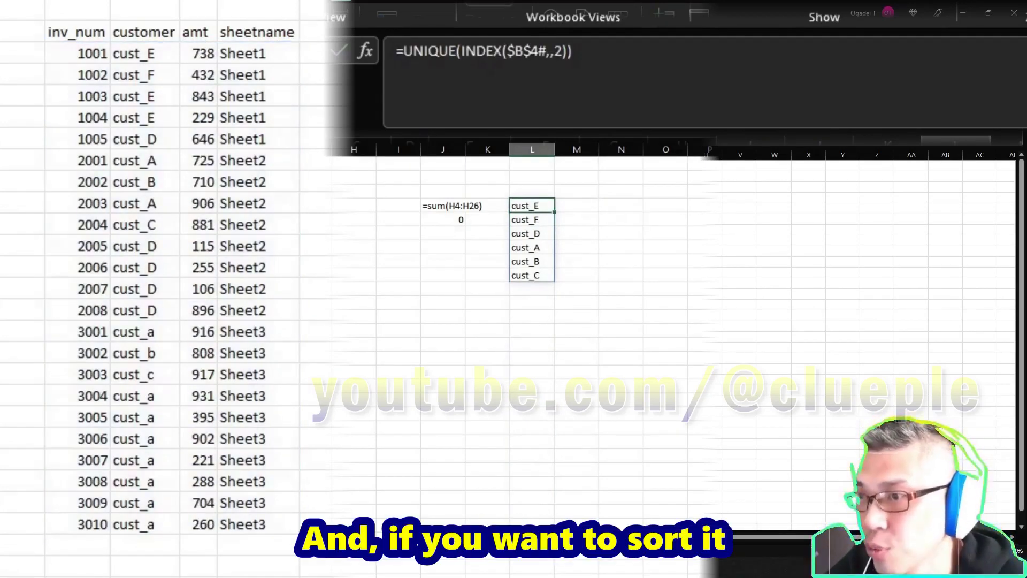
Sort the unique customer list by wrapping the L4 formula as =SORT(UNIQUE(INDEX($B$4#,,2))).
{"action": "key", "text": "F2"}
{"action": "key", "text": "Home"}
{"action": "key", "text": "Right"}
{"action": "type", "text": "sort"}
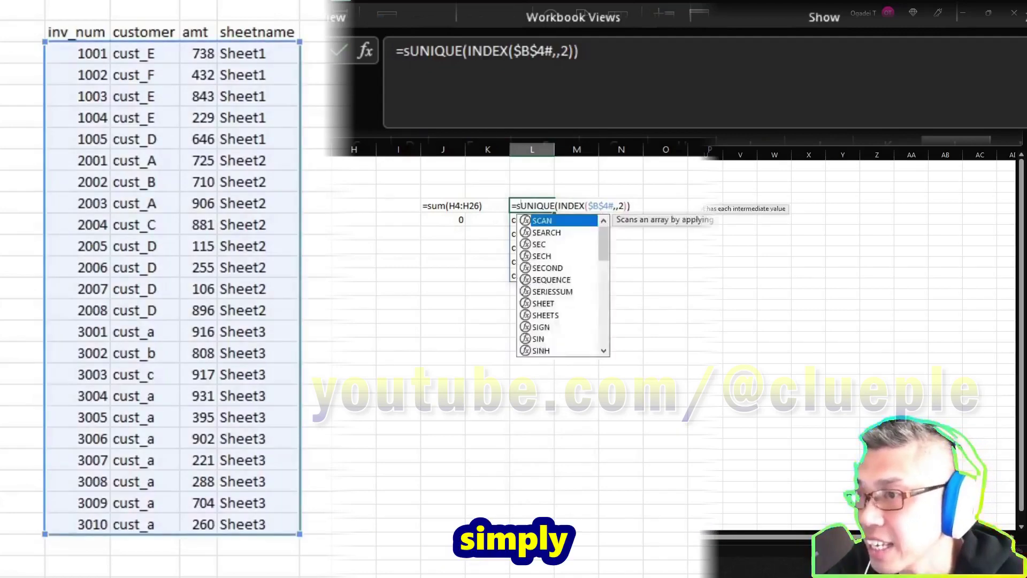
{"action": "key", "text": "End"}
{"action": "type", "text": ")"}
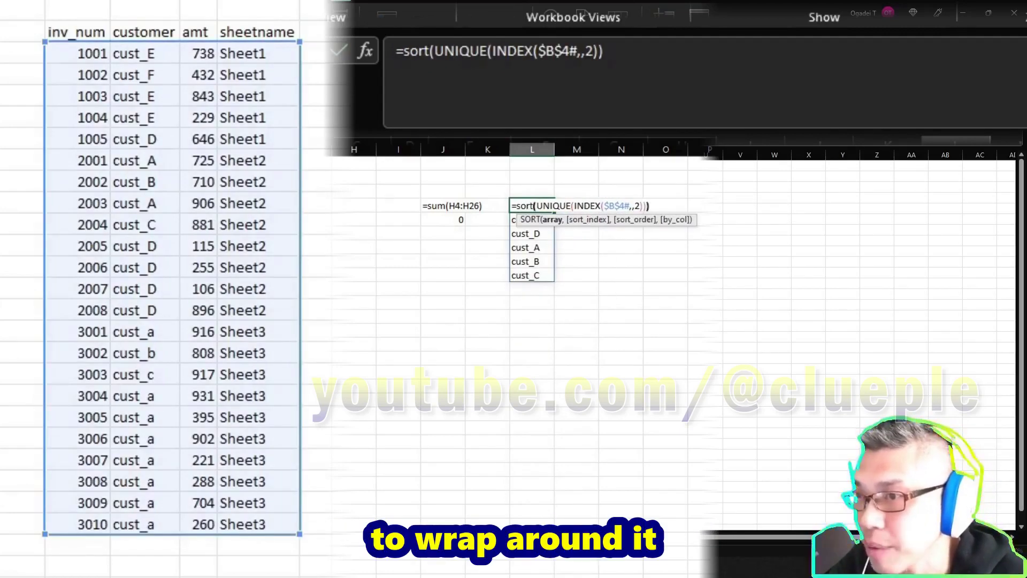
{"action": "key", "text": "ctrl+Return"}
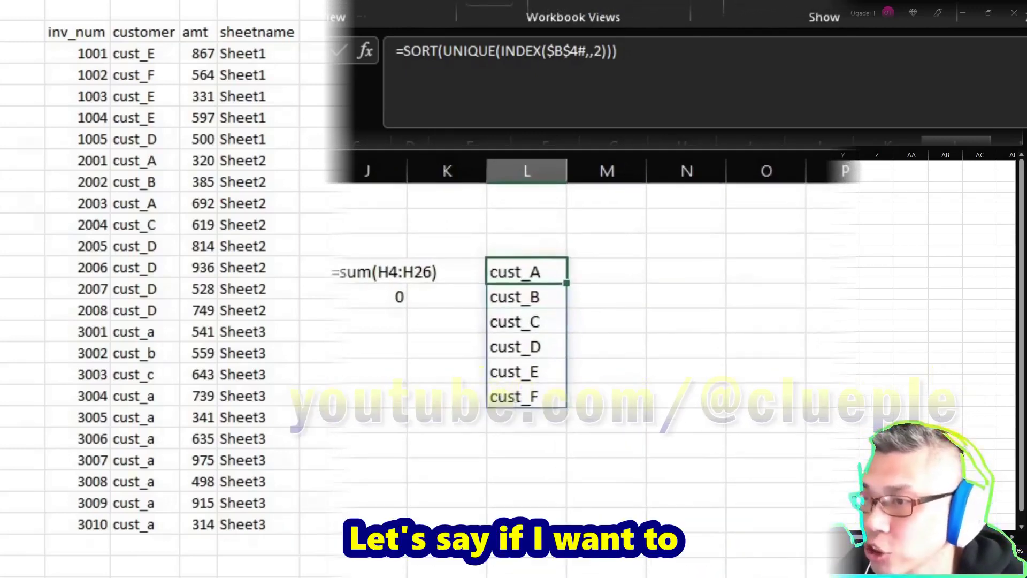
{"action": "left_click", "coordinate": [527, 420]}
{"action": "type", "text": "totall"}
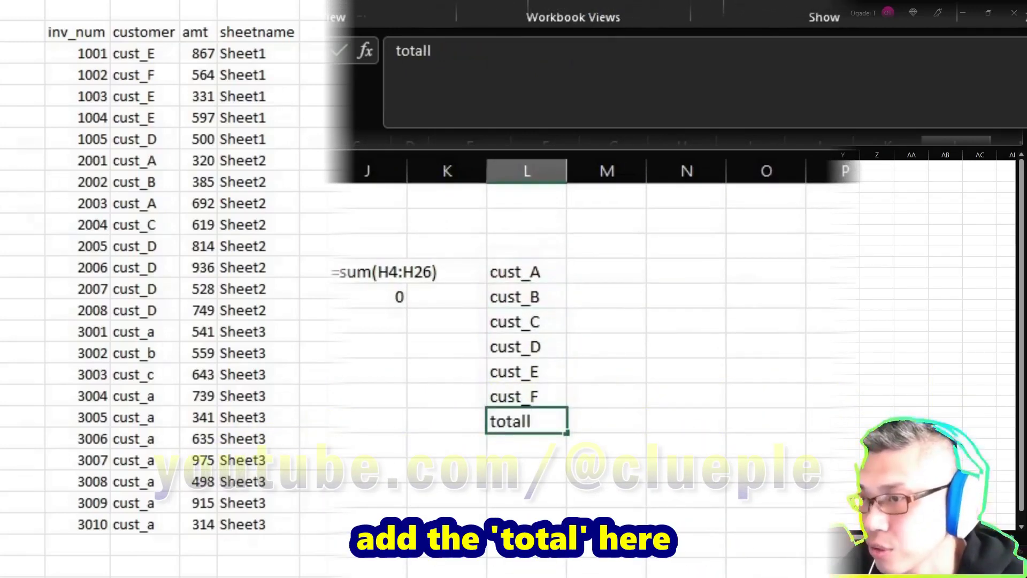
{"action": "key", "text": "Delete"}
Cut the SORT(UNIQUE(INDEX($B$4#,,2))) expression out of L4's formula, keeping only the equals sign.
{"action": "key", "text": "Up"}
{"action": "key", "text": "Up"}
{"action": "key", "text": "Up"}
{"action": "key", "text": "Up"}
{"action": "key", "text": "Up"}
{"action": "key", "text": "Up"}
{"action": "key", "text": "F2"}
{"action": "key", "text": "Home"}
{"action": "key", "text": "Right"}
{"action": "key", "text": "shift+End"}
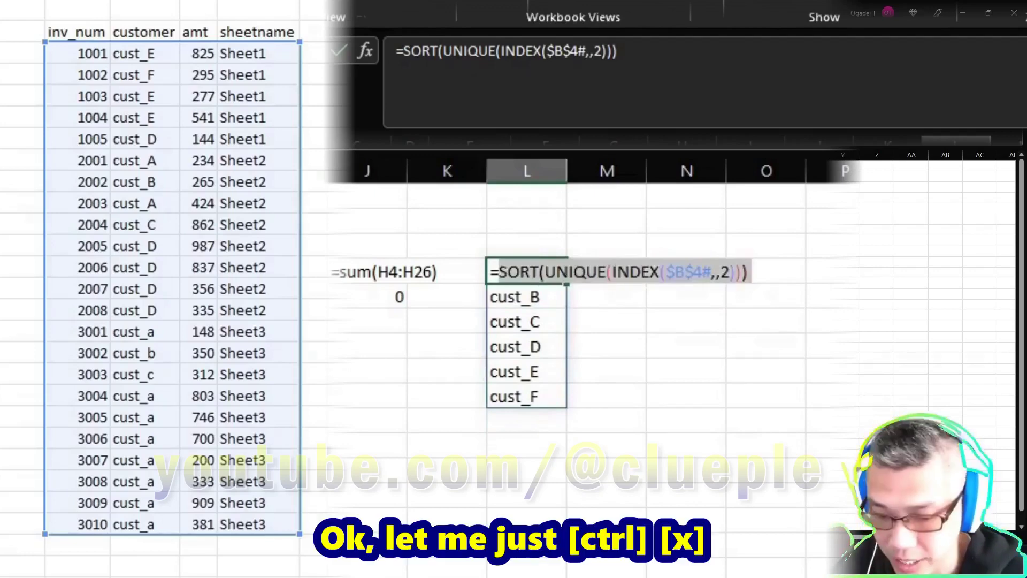
{"action": "key", "text": "ctrl+x"}
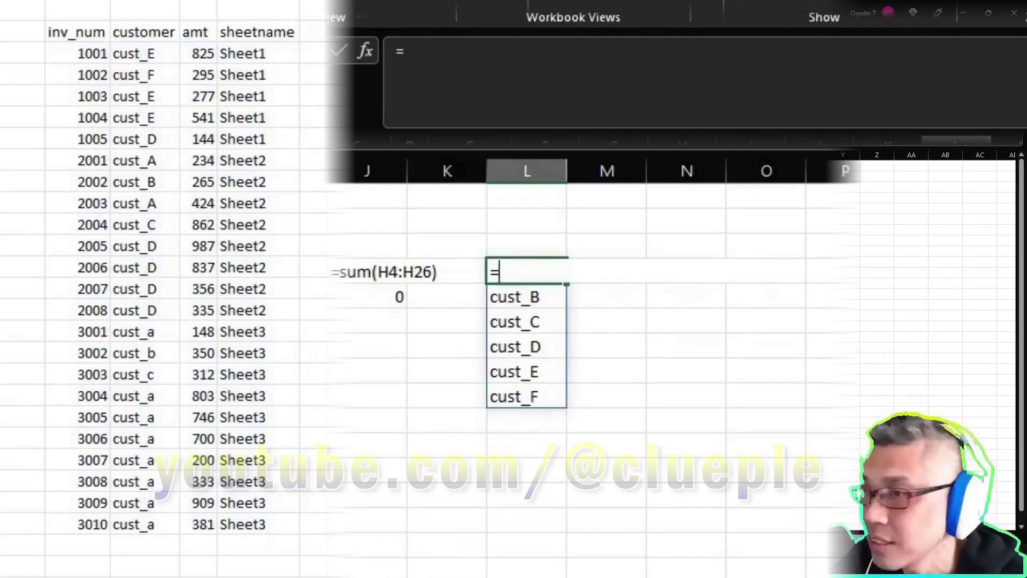
Build a VSTACK formula in L4 with placeholders item1 and item2 on separate lines.
{"action": "type", "text": "vstack("}
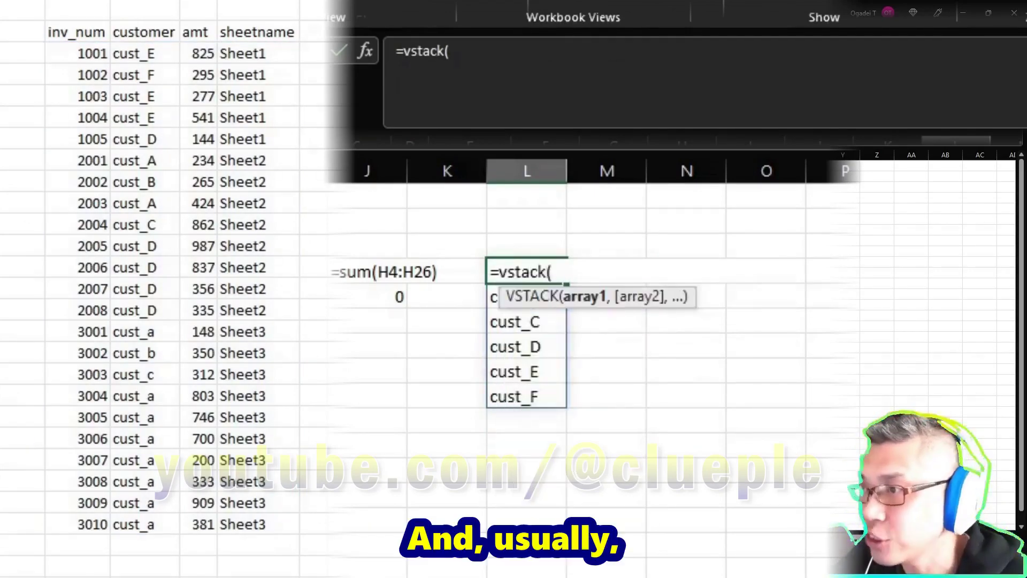
{"action": "type", "text": "ite"}
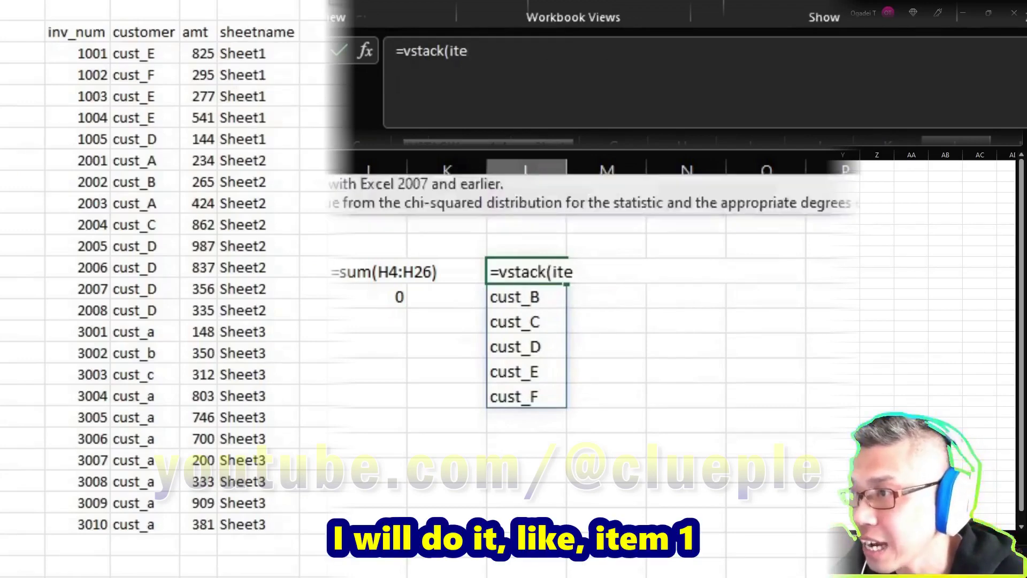
{"action": "type", "text": "m1,item2"}
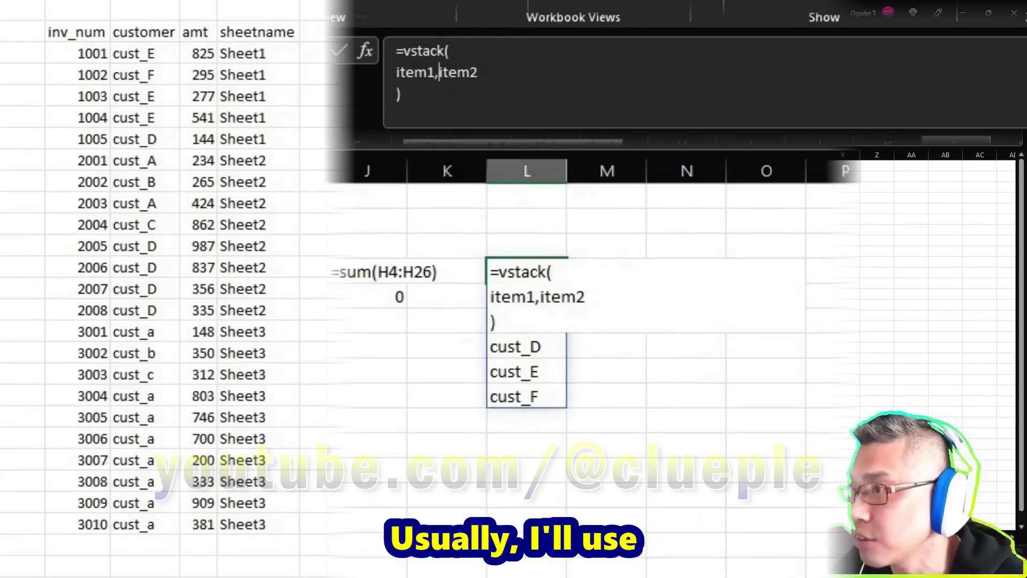
{"action": "key", "text": "alt+Return"}
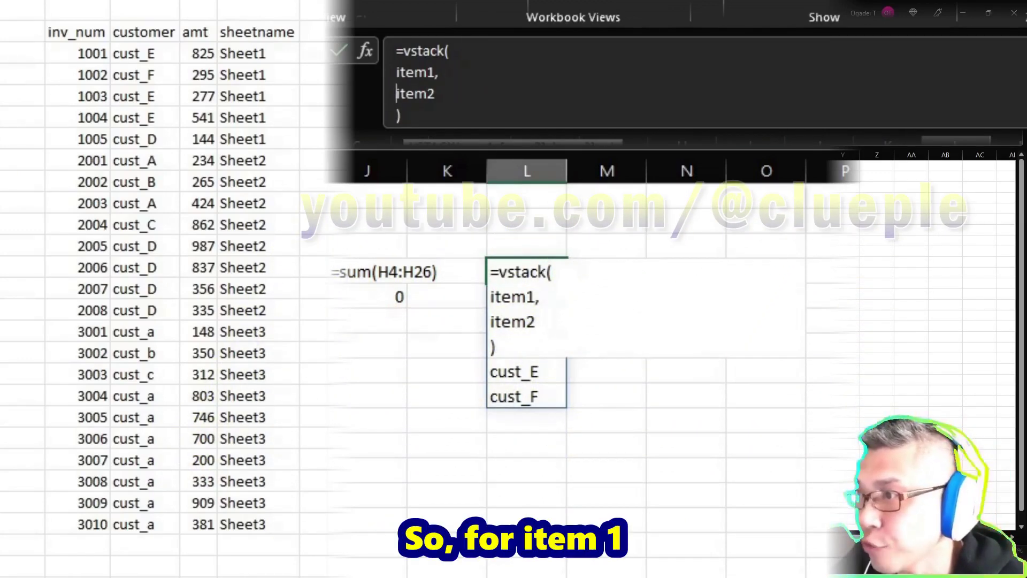
Replace item1 with the cut SORT(UNIQUE(INDEX($B$4#,,2))) expression and item2 with the text "Total", and enter the VSTACK formula.
{"action": "double_click", "coordinate": [416, 73]}
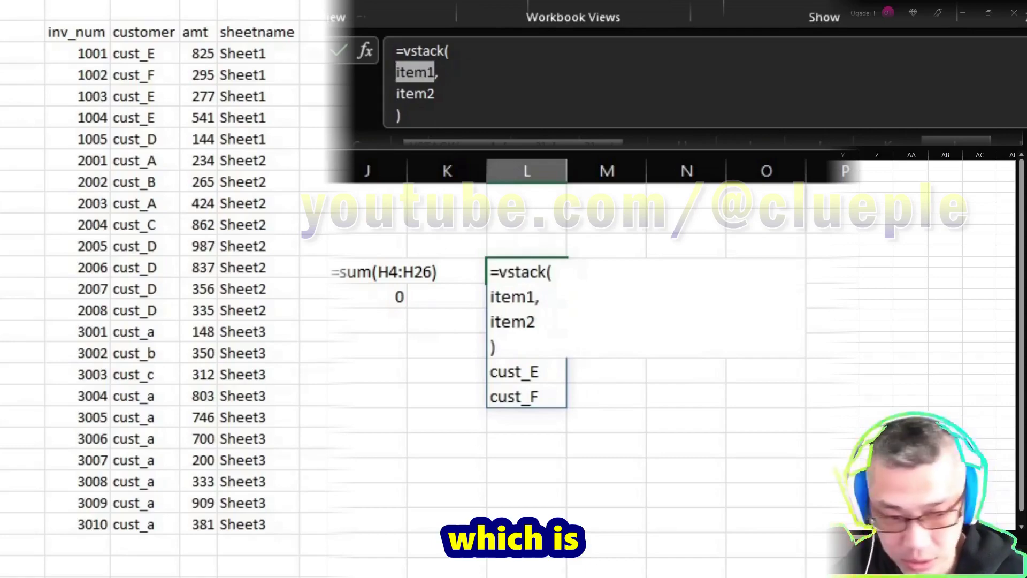
{"action": "key", "text": "ctrl+v"}
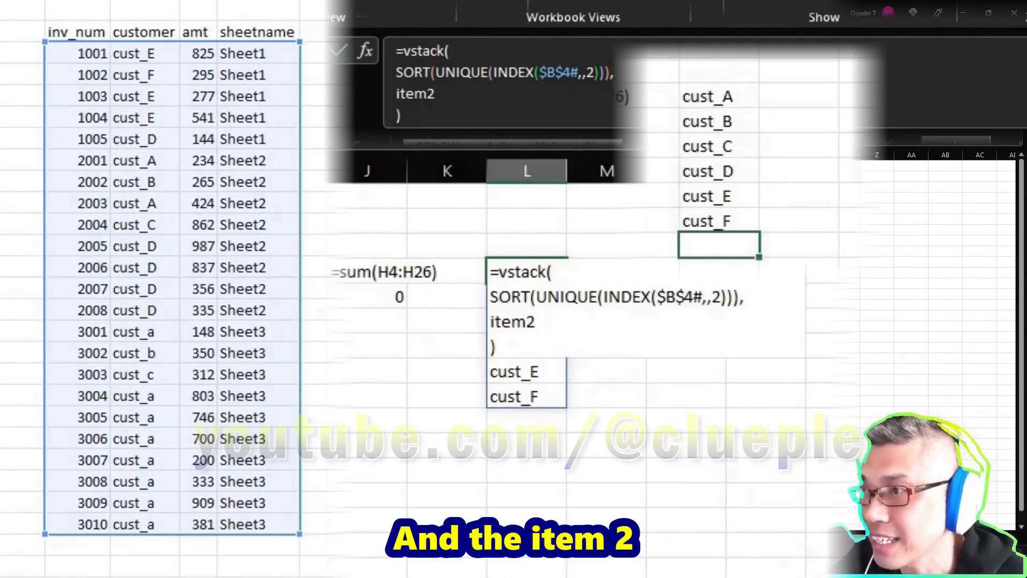
{"action": "type", "text": "\"Total"}
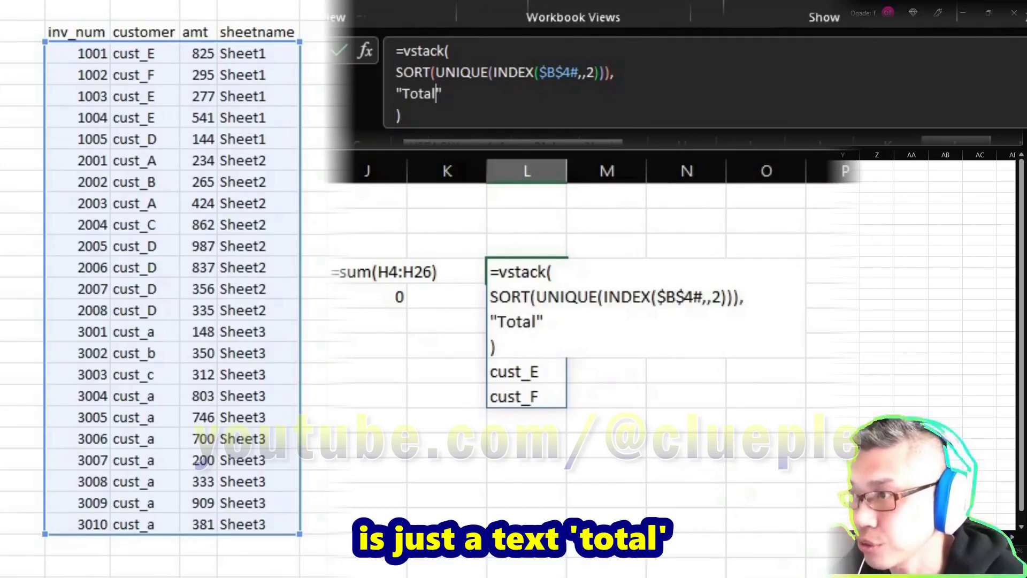
{"action": "key", "text": "Home"}
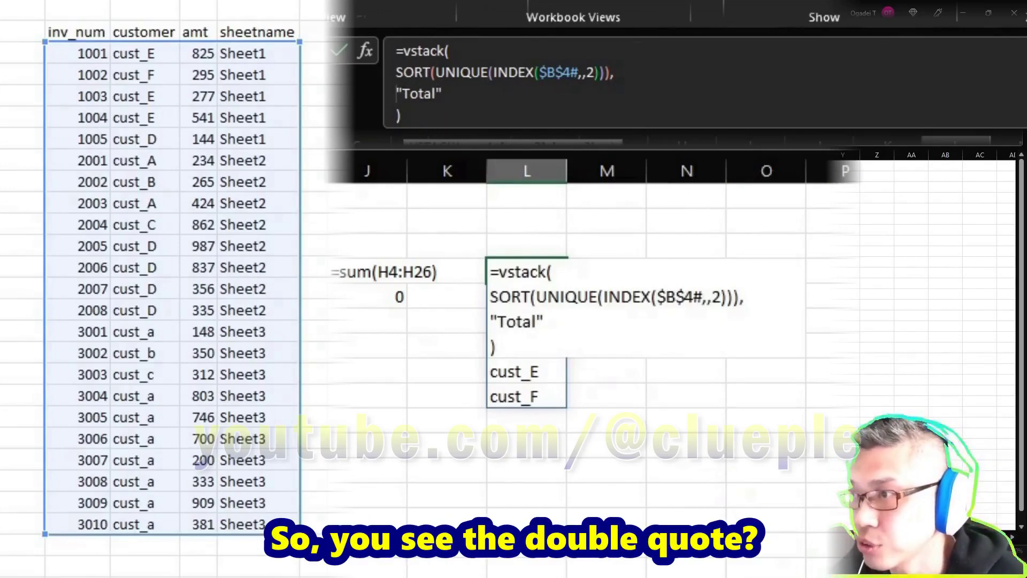
{"action": "key", "text": "Return"}
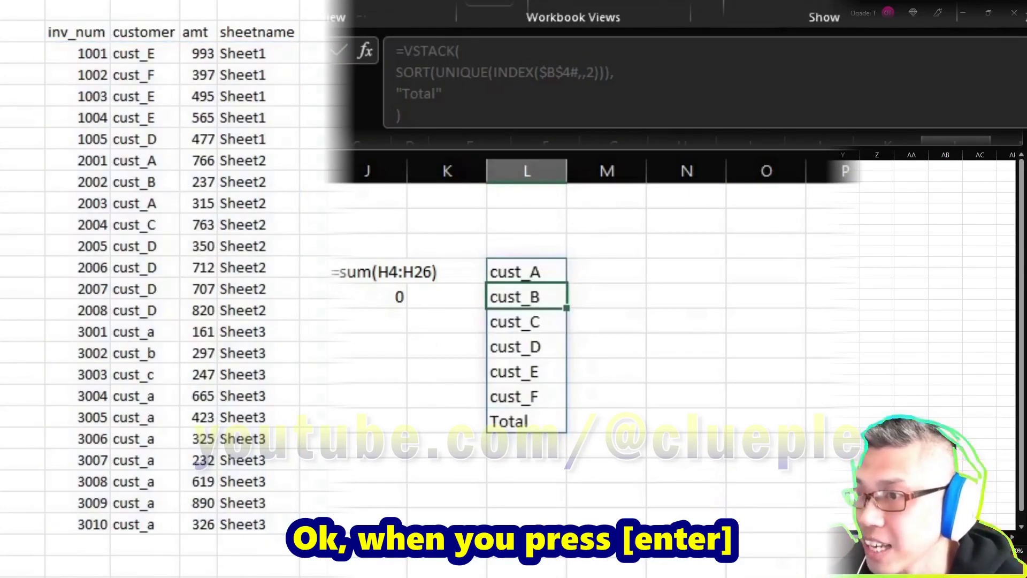
Examine the stacked customer list in column L from L4 to its last row.
{"action": "key", "text": "Down"}
{"action": "key", "text": "Down"}
{"action": "key", "text": "Down"}
{"action": "key", "text": "Down"}
{"action": "key", "text": "Down"}
{"action": "key", "text": "Up"}
{"action": "key", "text": "Up"}
{"action": "key", "text": "Up"}
{"action": "key", "text": "Up"}
{"action": "key", "text": "Up"}
{"action": "key", "text": "Up"}
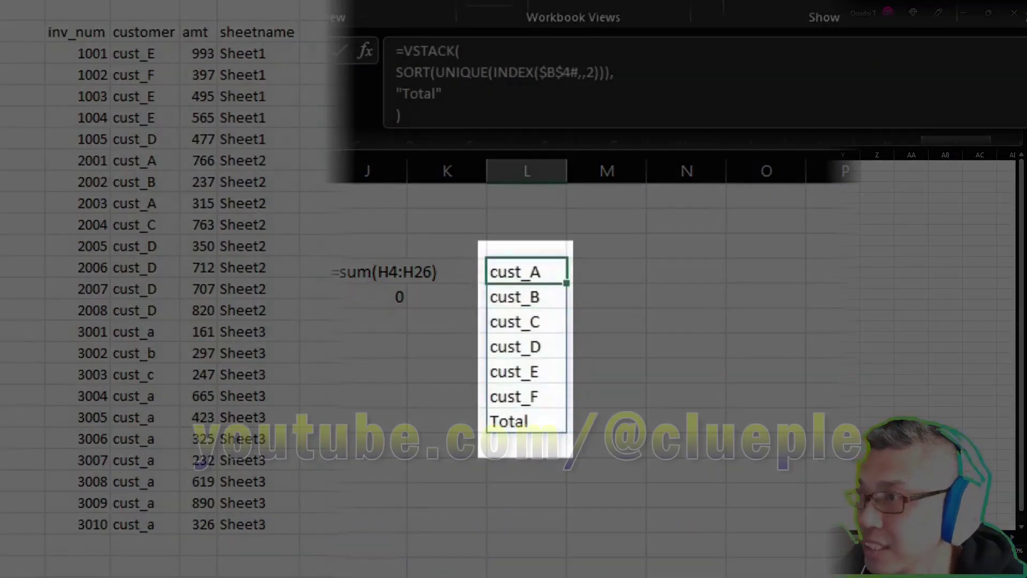
Change the text label in L4's VSTACK formula to "Total123".
{"action": "key", "text": "F2"}
{"action": "key", "text": "Left"}
{"action": "key", "text": "Left"}
{"action": "key", "text": "Left"}
{"action": "type", "text": "123"}
{"action": "key", "text": "Return"}
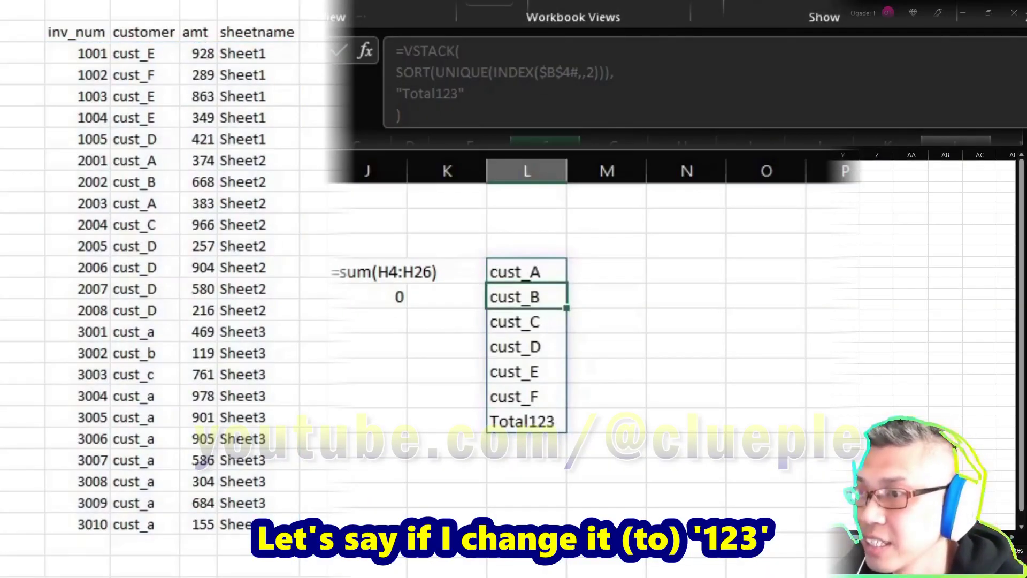
Check the last row of the customer list, and restore the label in L4's VSTACK formula to "Total".
{"action": "key", "text": "Down"}
{"action": "key", "text": "Down"}
{"action": "key", "text": "Down"}
{"action": "key", "text": "Down"}
{"action": "key", "text": "Down"}
{"action": "key", "text": "Down"}
{"action": "key", "text": "Up"}
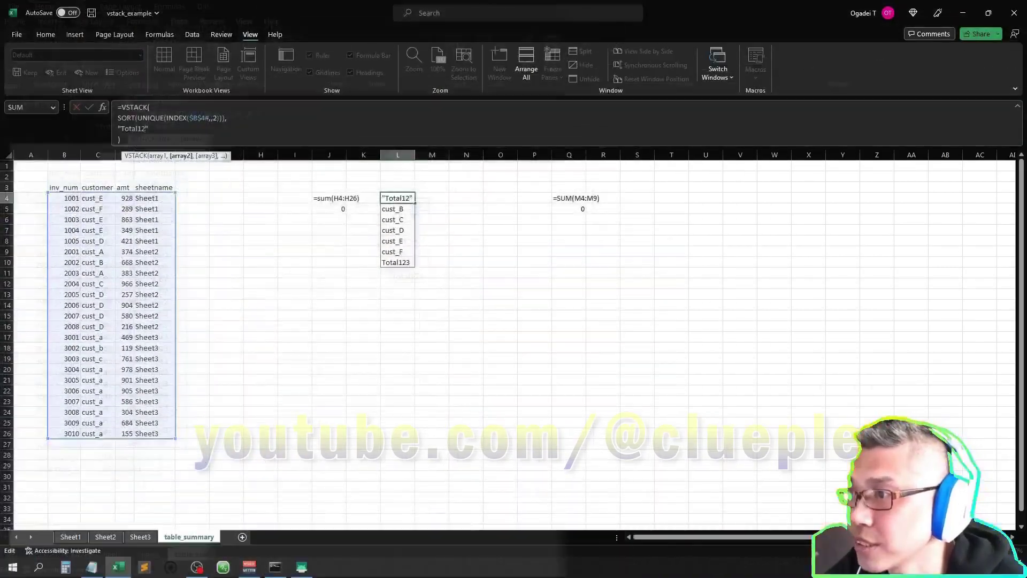
{"action": "key", "text": "ctrl+z"}
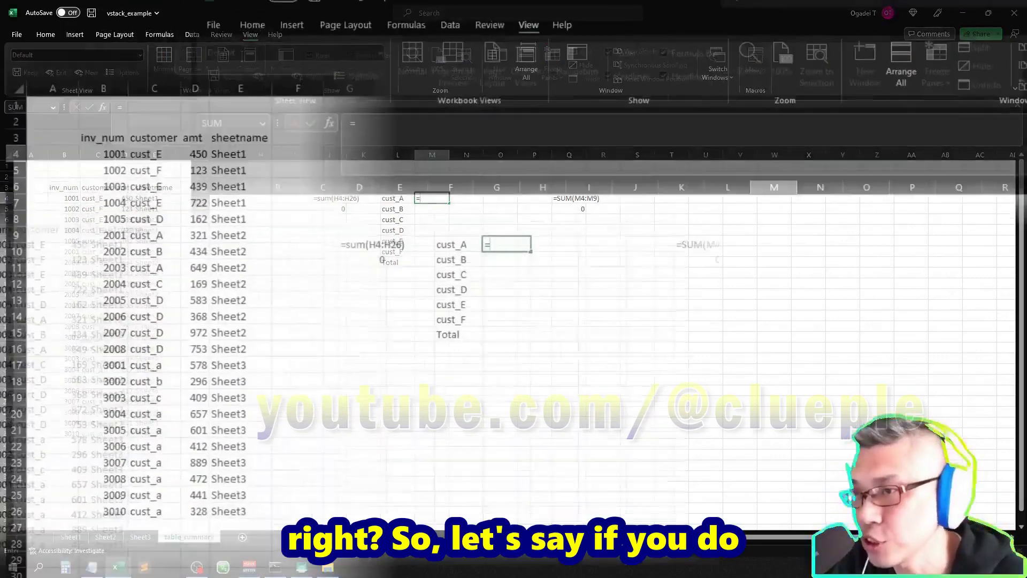
Start a SUMIFS formula in M4 with index($B$4#,,3), the amount column, as the sum range.
{"action": "type", "text": "=sumifs"}
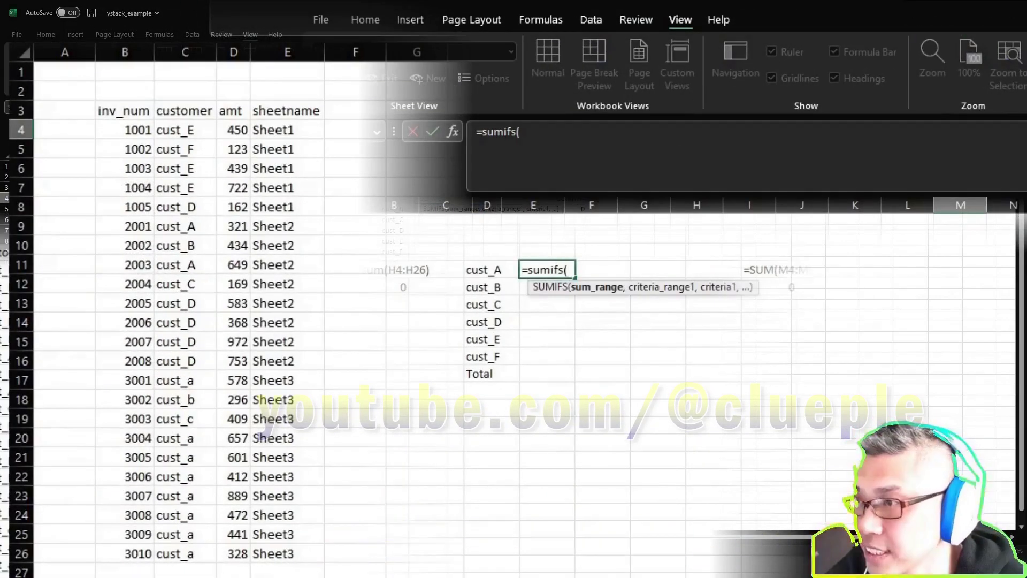
{"action": "type", "text": "("}
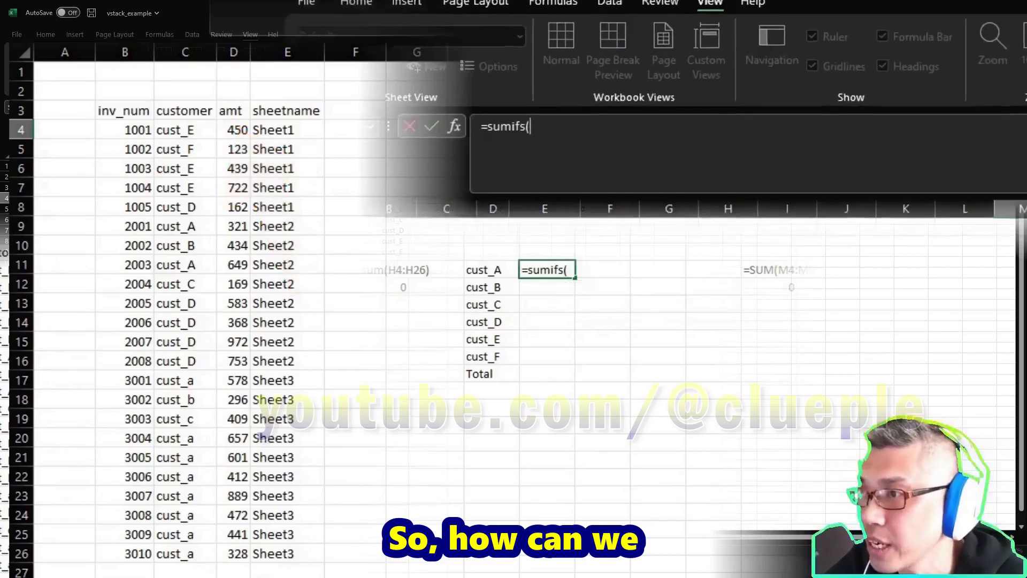
{"action": "type", "text": "index"}
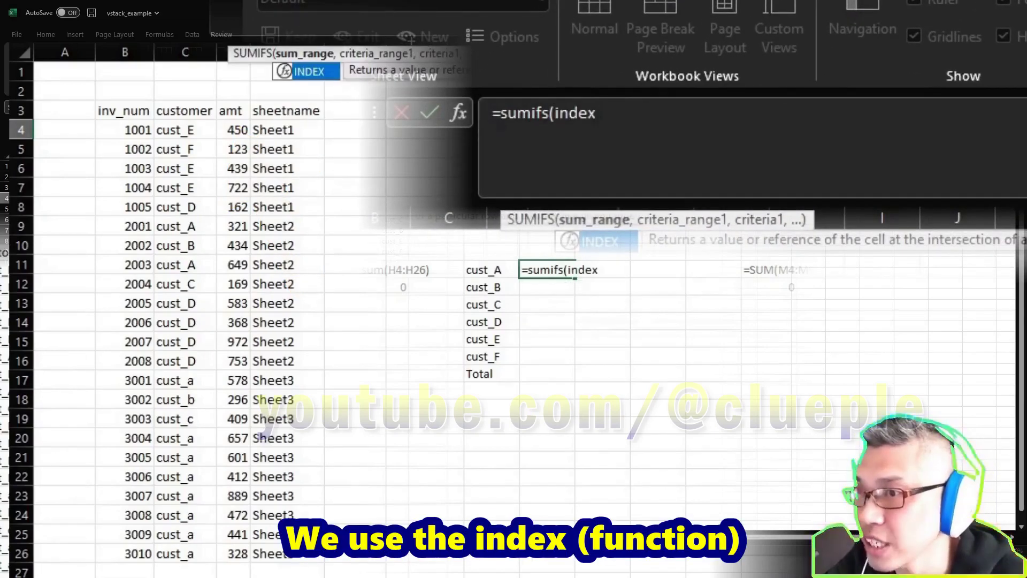
{"action": "type", "text": "(b4"}
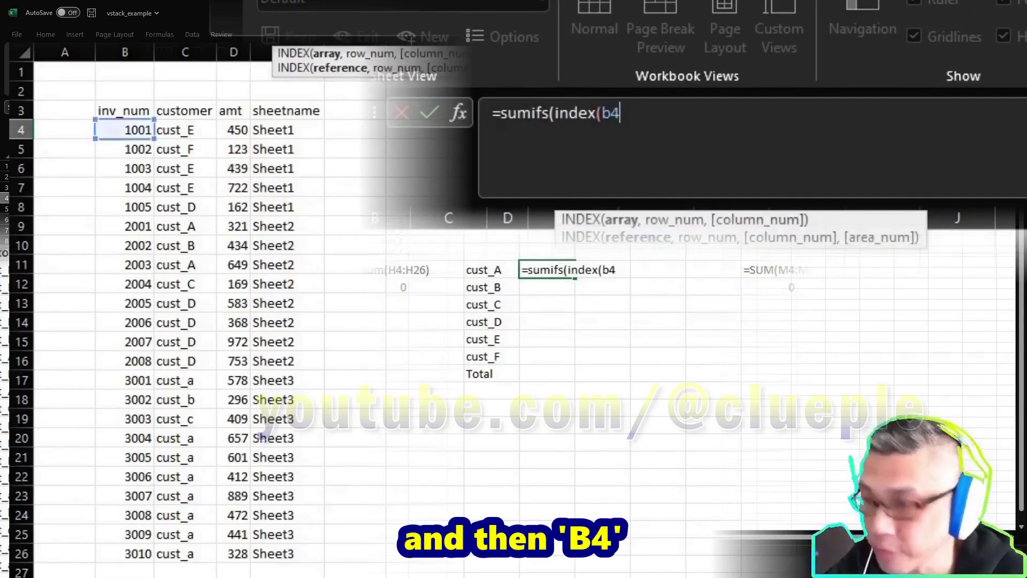
{"action": "key", "text": "F4"}
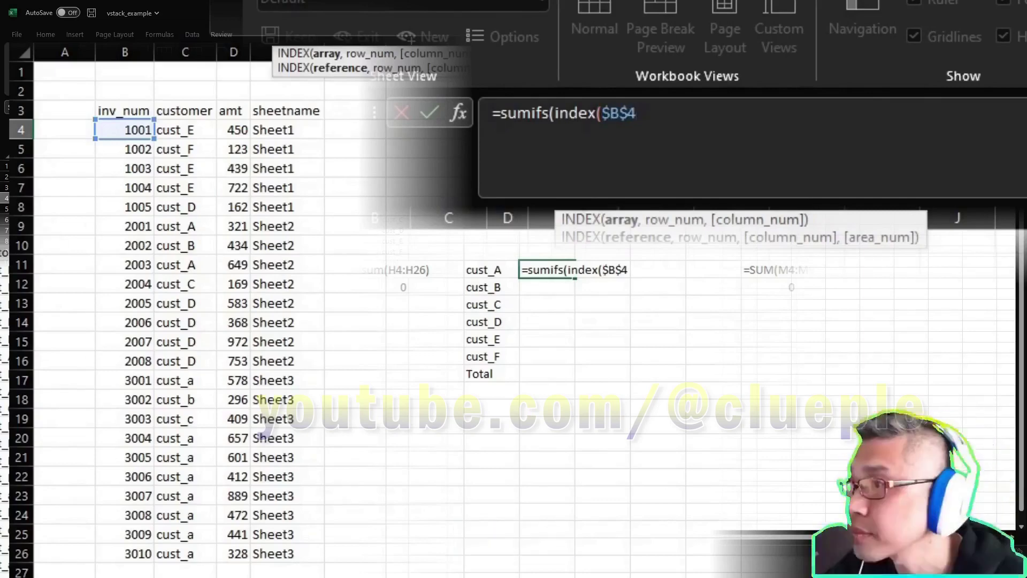
{"action": "type", "text": "#"}
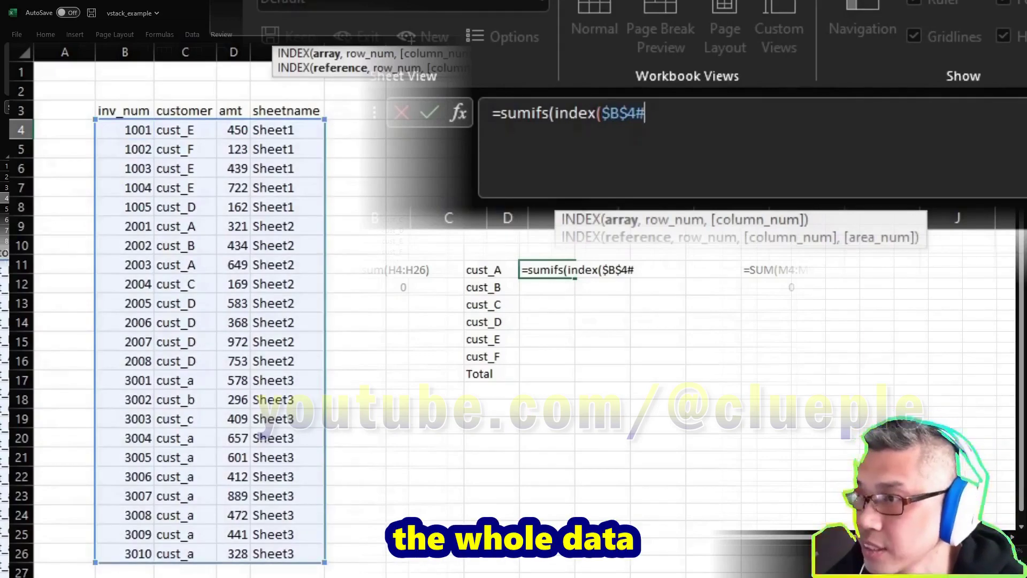
{"action": "type", "text": ",,"}
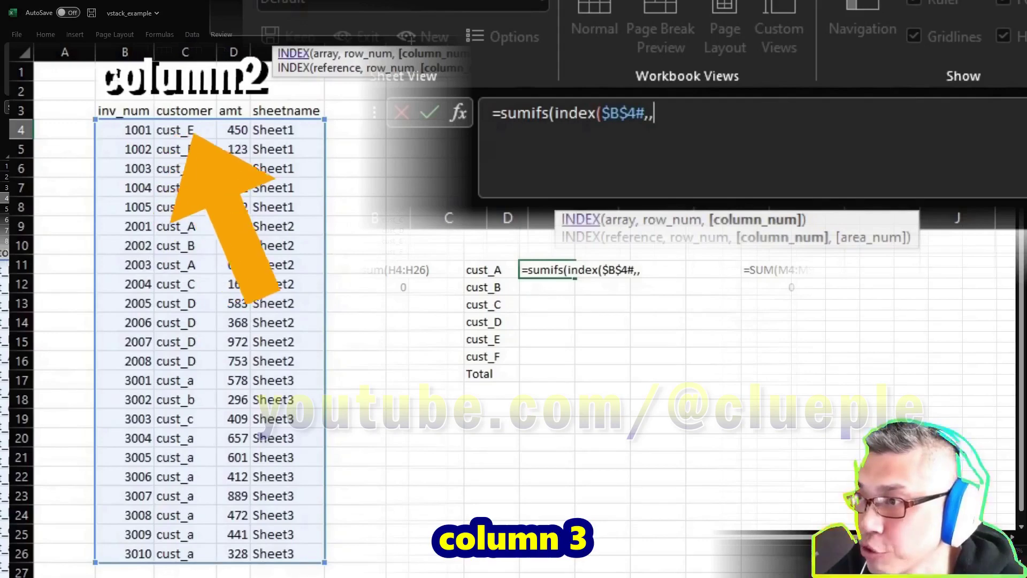
{"action": "type", "text": "3),"}
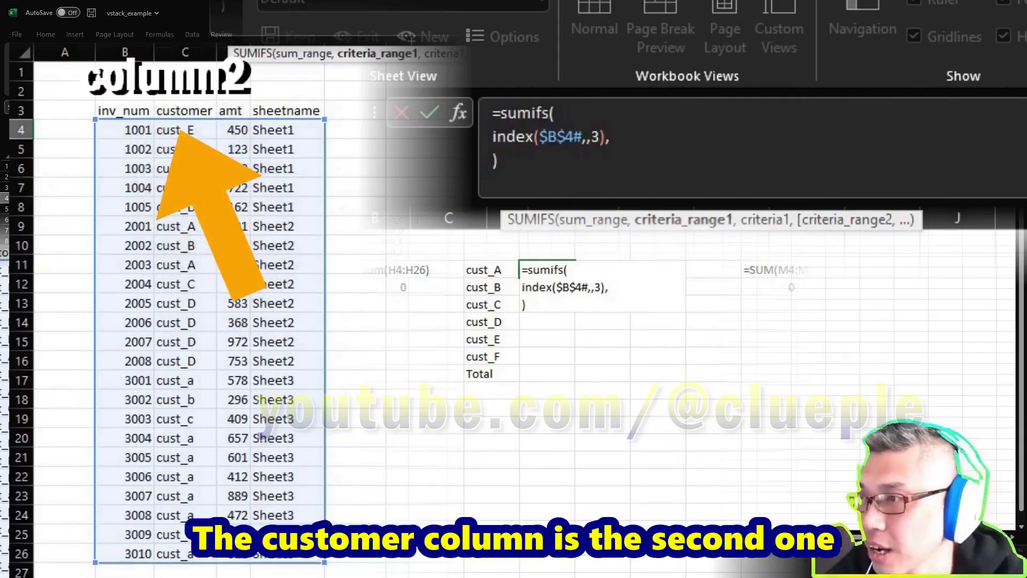
Copy the INDEX expression in as the SUMIFS criteria range, with its column number set to 2 for the customer column.
{"action": "key", "text": "Left"}
{"action": "key", "text": "shift+Home"}
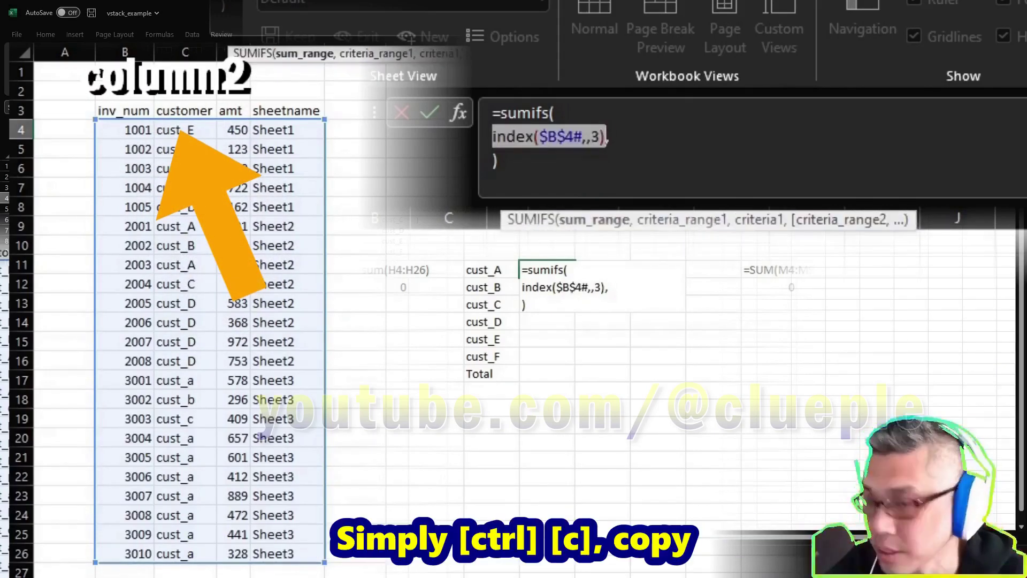
{"action": "key", "text": "ctrl+c"}
{"action": "key", "text": "End"}
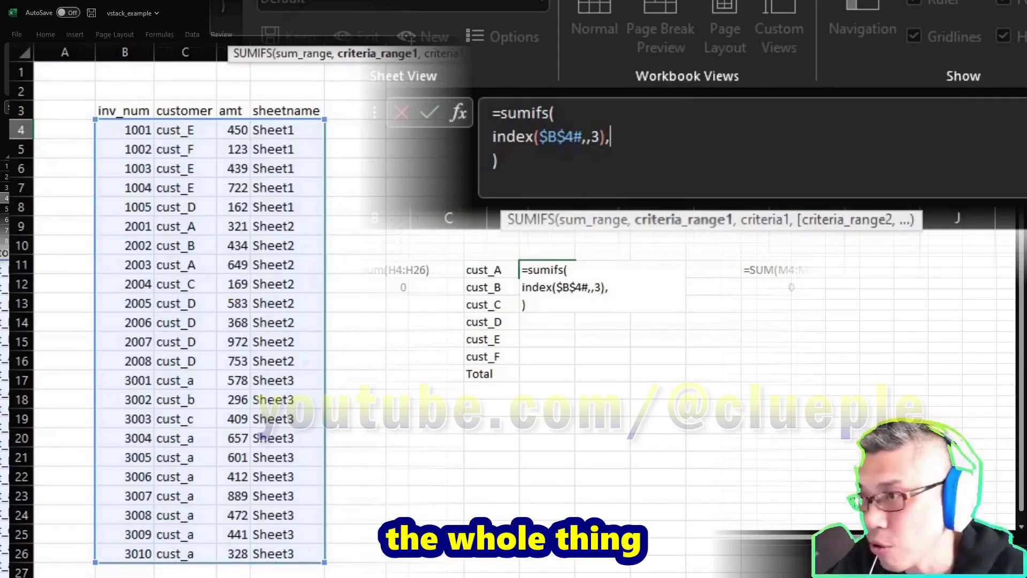
{"action": "key", "text": "ctrl+v"}
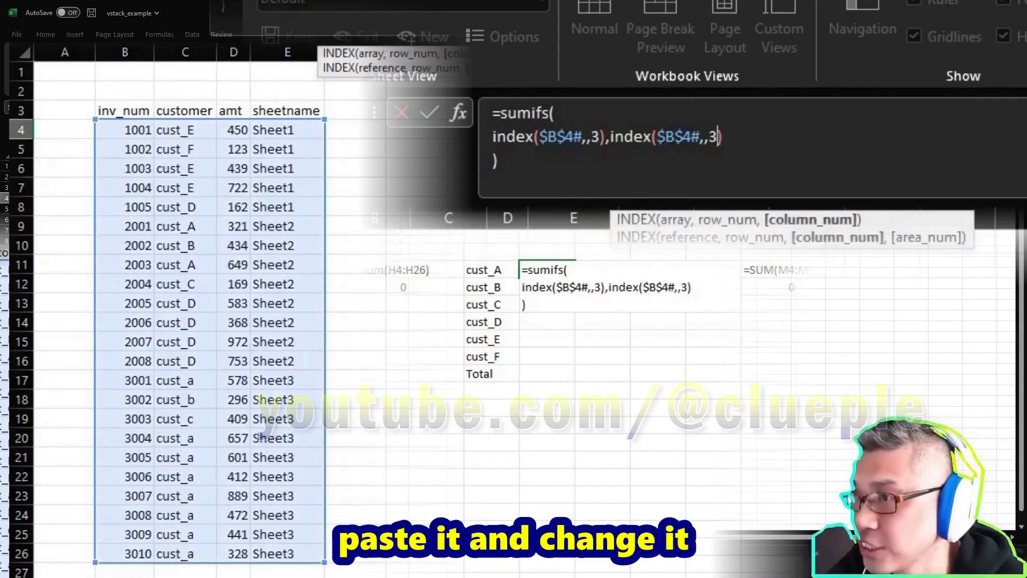
{"action": "type", "text": ","}
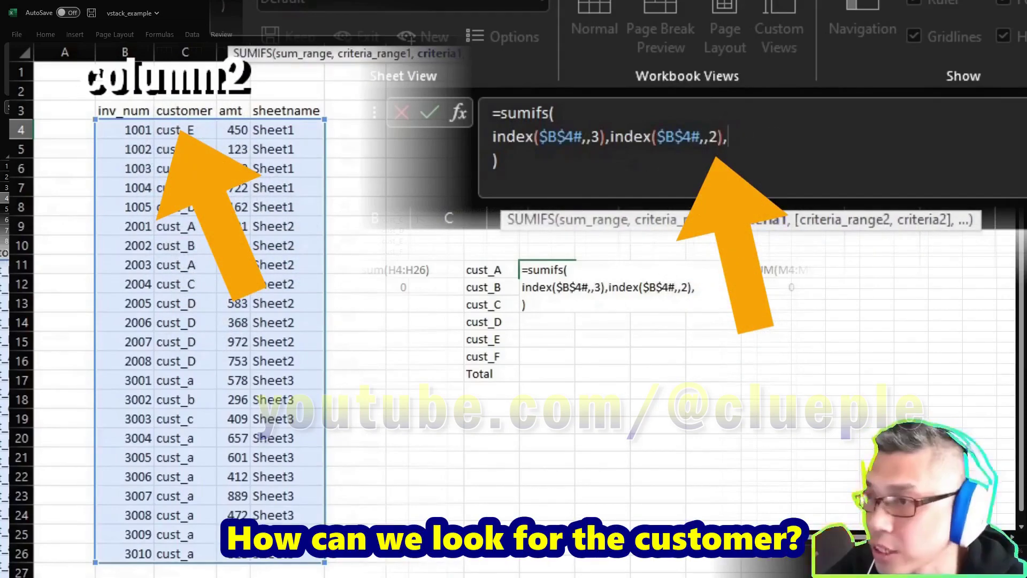
Use the spilled customer list $L$4# as the SUMIFS criteria, and enter the formula in M4.
{"action": "left_click", "coordinate": [491, 269]}
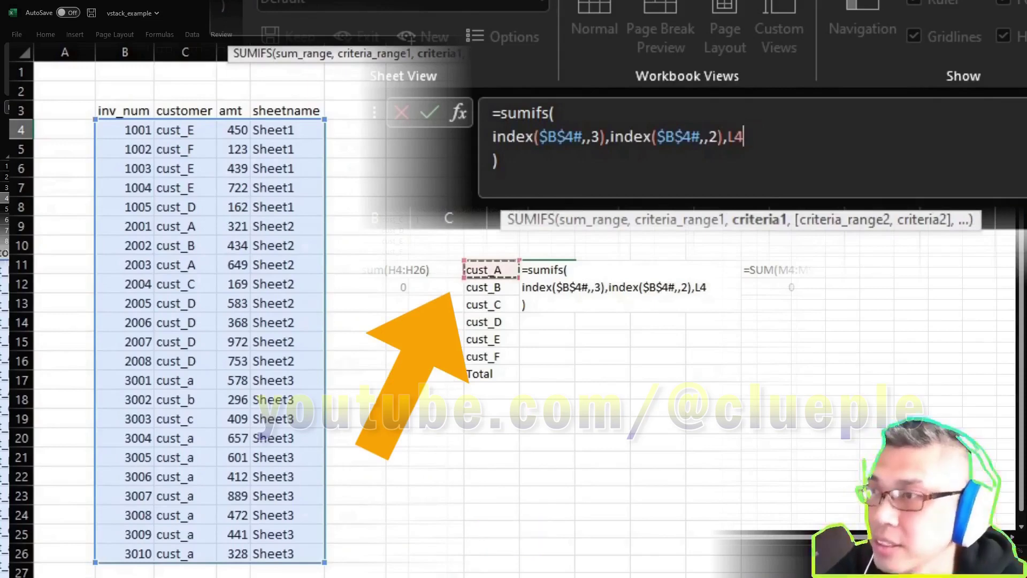
{"action": "key", "text": "Down"}
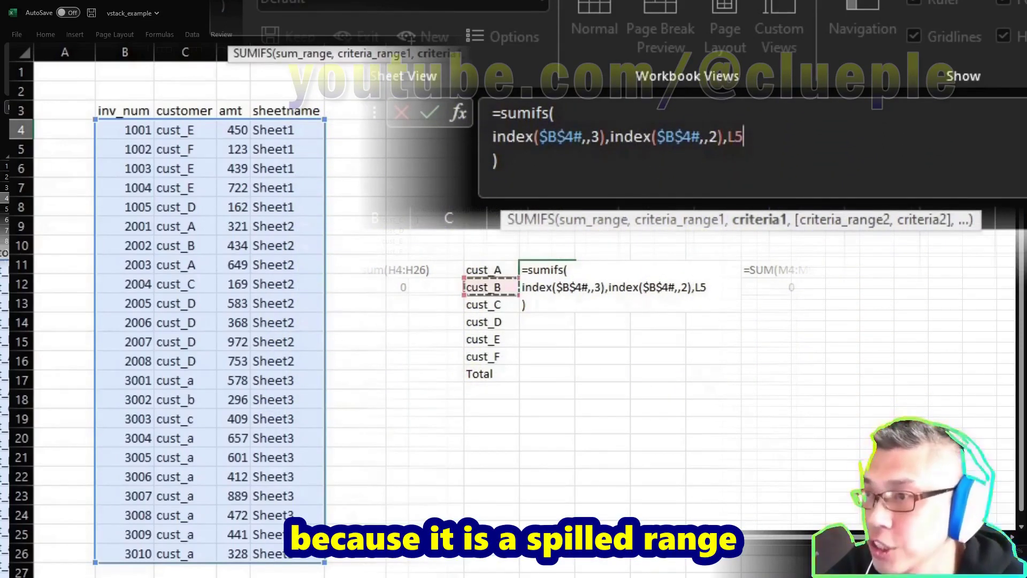
{"action": "key", "text": "Up"}
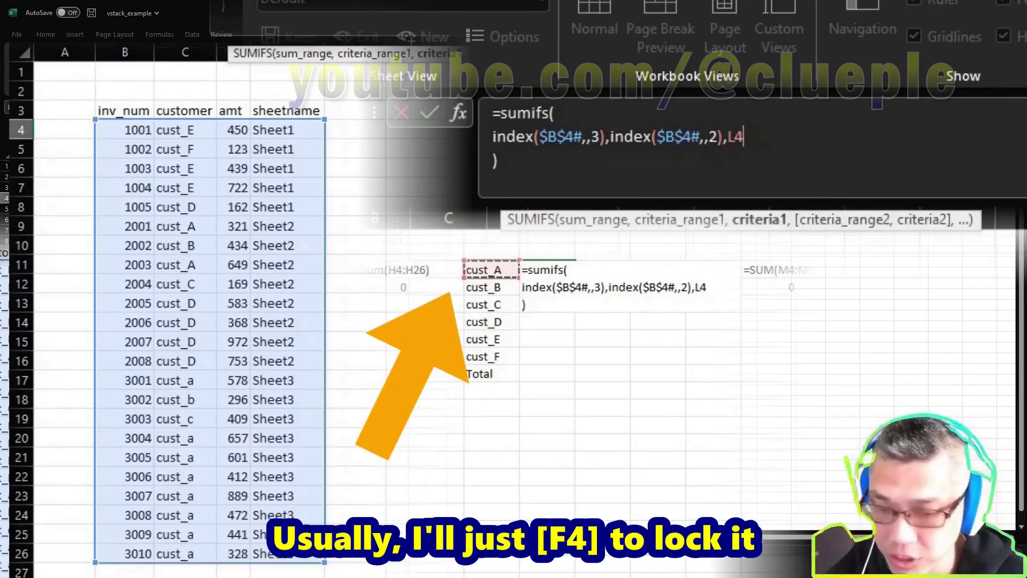
{"action": "type", "text": "#"}
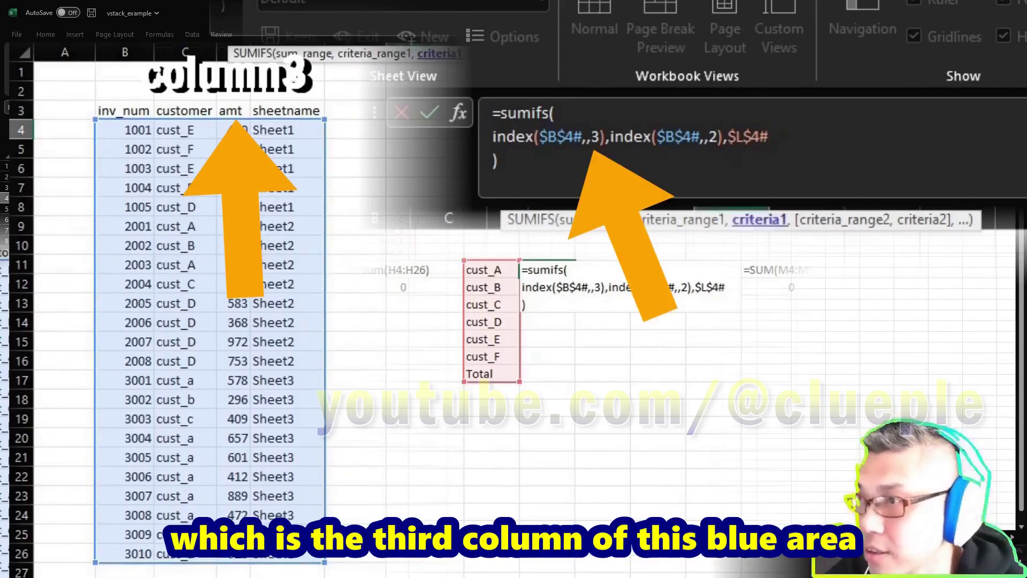
{"action": "key", "text": "ctrl+Return"}
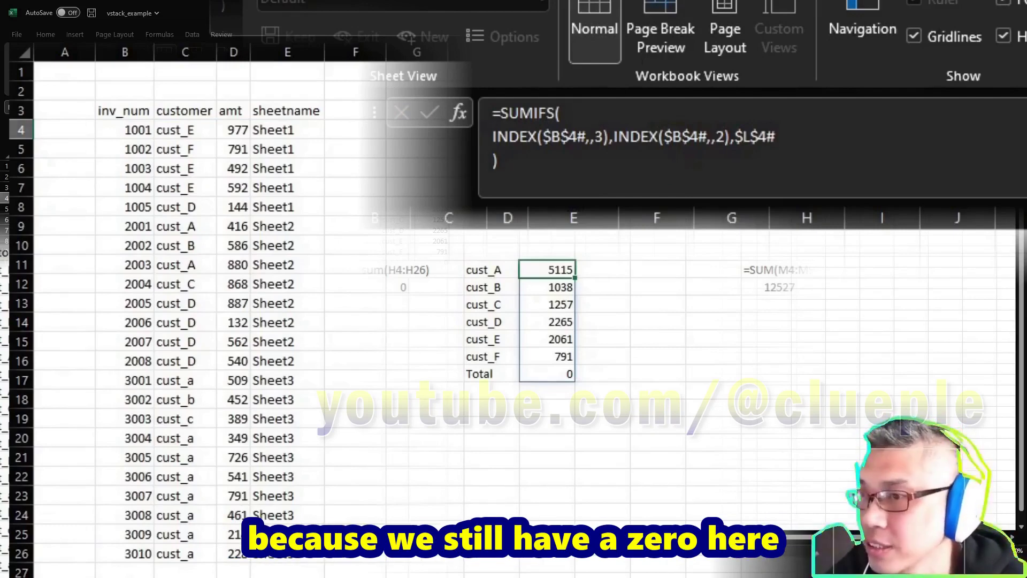
Look over the spilled SUMIFS amounts beside the customer list, including the Total row.
{"action": "key", "text": "Down"}
{"action": "key", "text": "Down"}
{"action": "key", "text": "Down"}
{"action": "key", "text": "Down"}
{"action": "key", "text": "Up"}
{"action": "key", "text": "Up"}
{"action": "key", "text": "Up"}
{"action": "key", "text": "Up"}
{"action": "key", "text": "Up"}
{"action": "key", "text": "Up"}
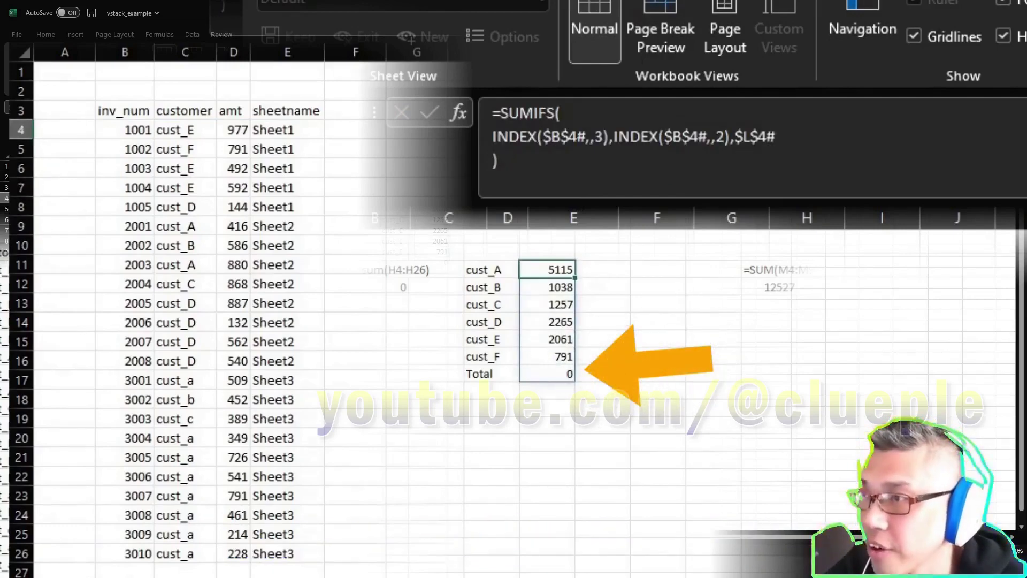
Remove the line breaks from M4's SUMIFS formula so it sits on a single line.
{"action": "left_click", "coordinate": [527, 137]}
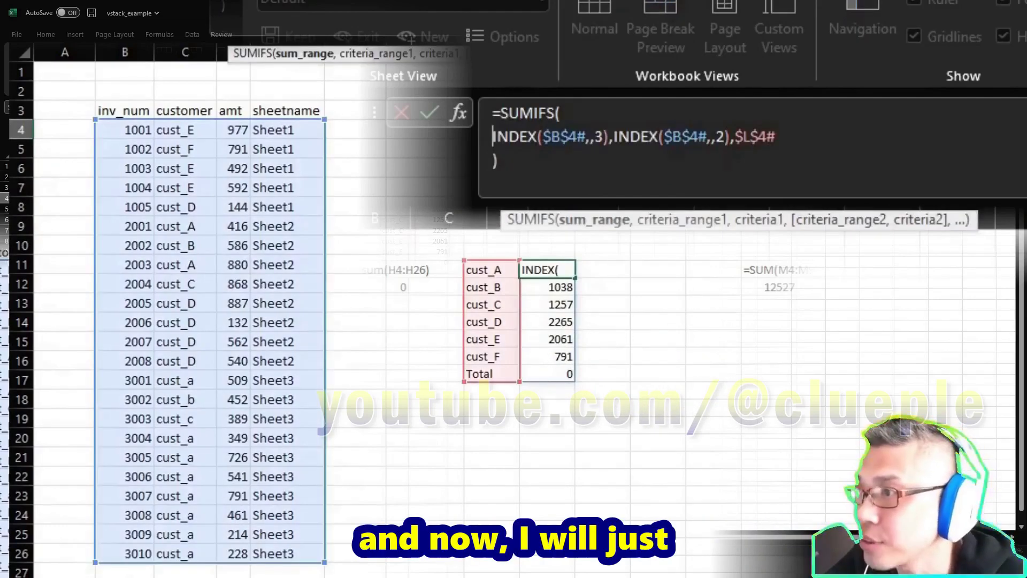
{"action": "key", "text": "BackSpace"}
{"action": "key", "text": "End"}
{"action": "key", "text": "Delete"}
{"action": "key", "text": "ctrl+Return"}
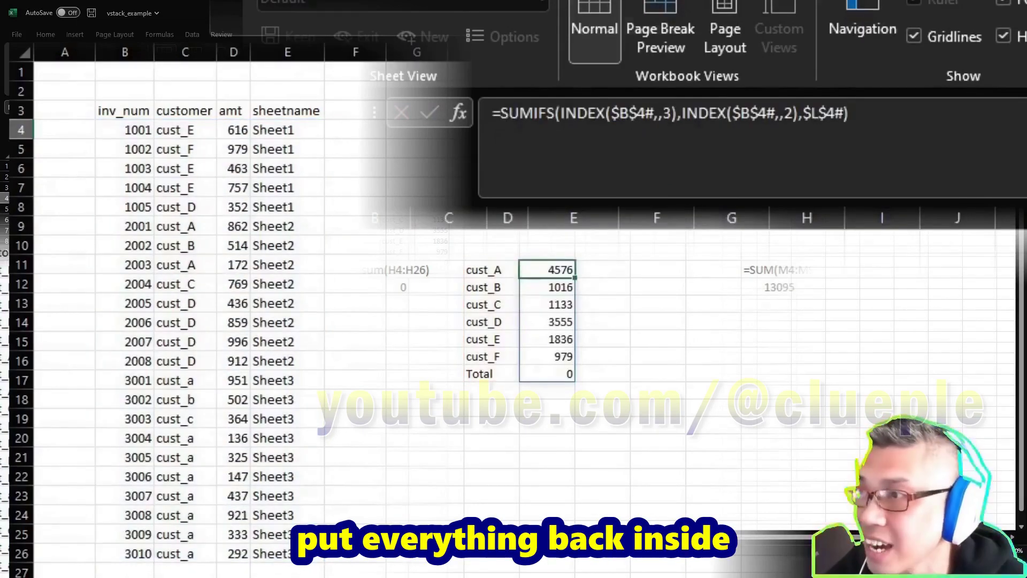
Wrap M4's SUMIFS in DROP with -1 as the row count, and check the cell beside Total.
{"action": "key", "text": "F2"}
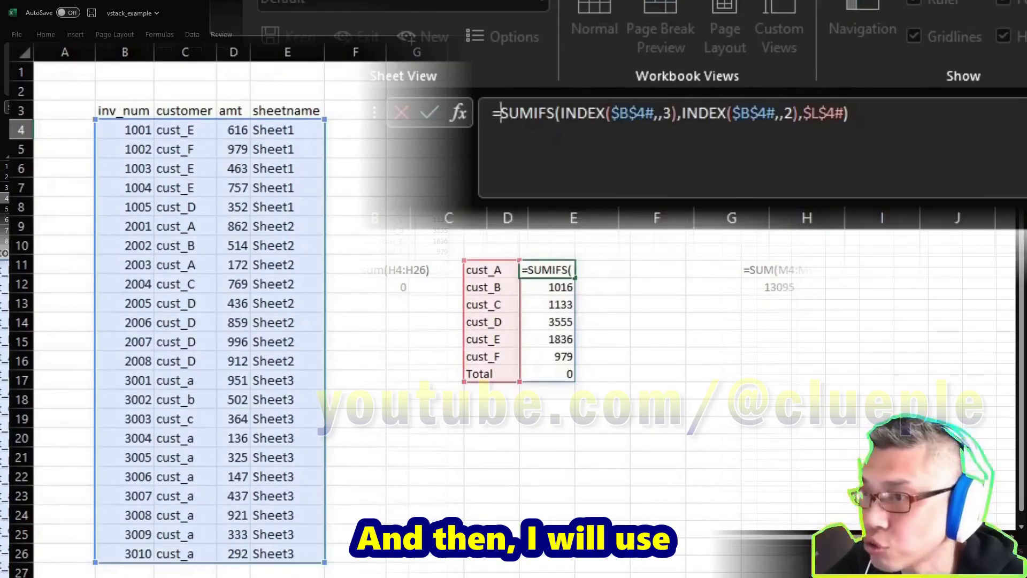
{"action": "type", "text": "drop("}
{"action": "key", "text": "alt+Return"}
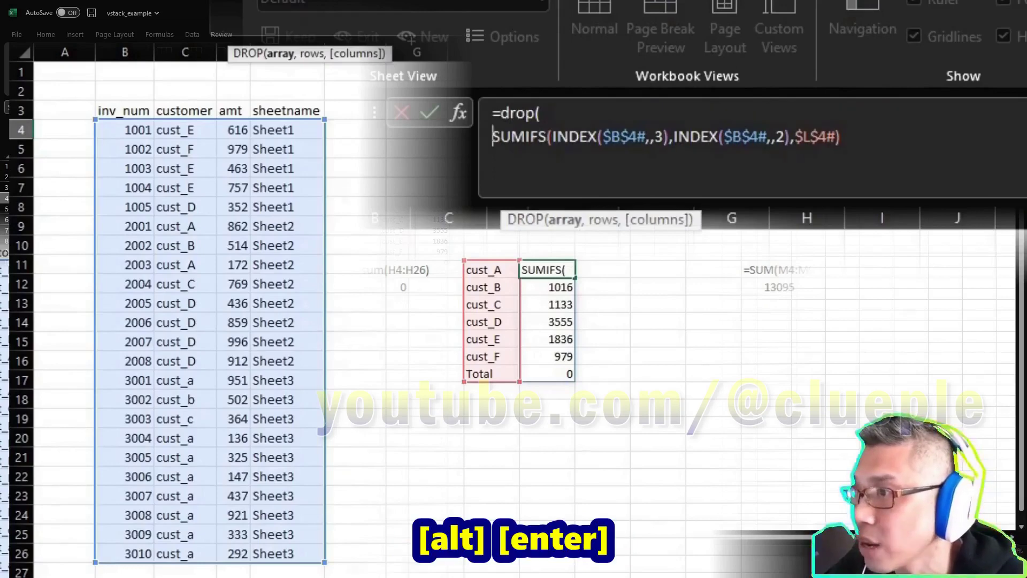
{"action": "type", "text": ","}
{"action": "key", "text": "alt+Return"}
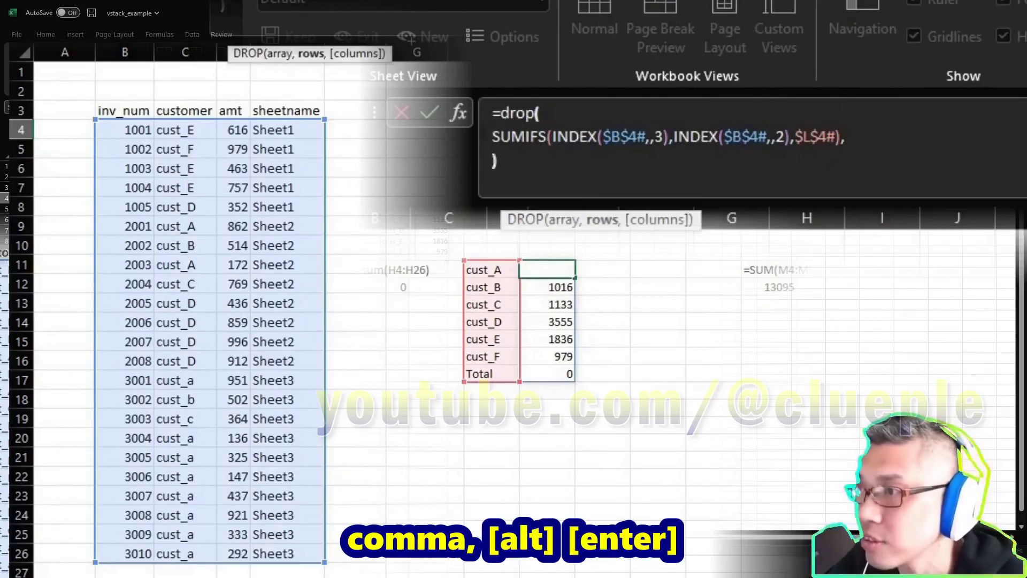
{"action": "key", "text": "alt+Return"}
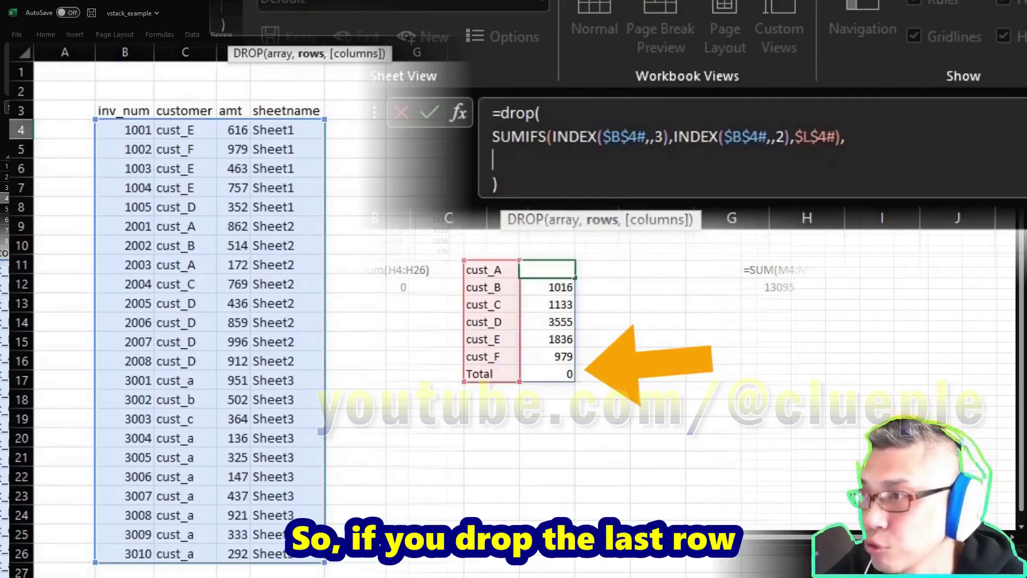
{"action": "type", "text": "-1"}
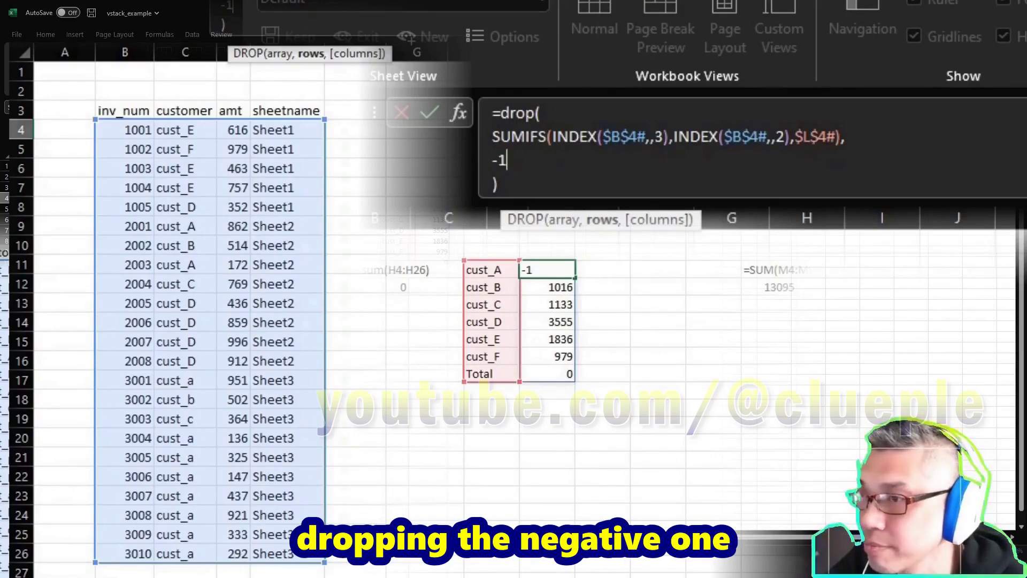
{"action": "key", "text": "Return"}
{"action": "left_click", "coordinate": [602, 373]}
{"action": "left_click", "coordinate": [548, 373]}
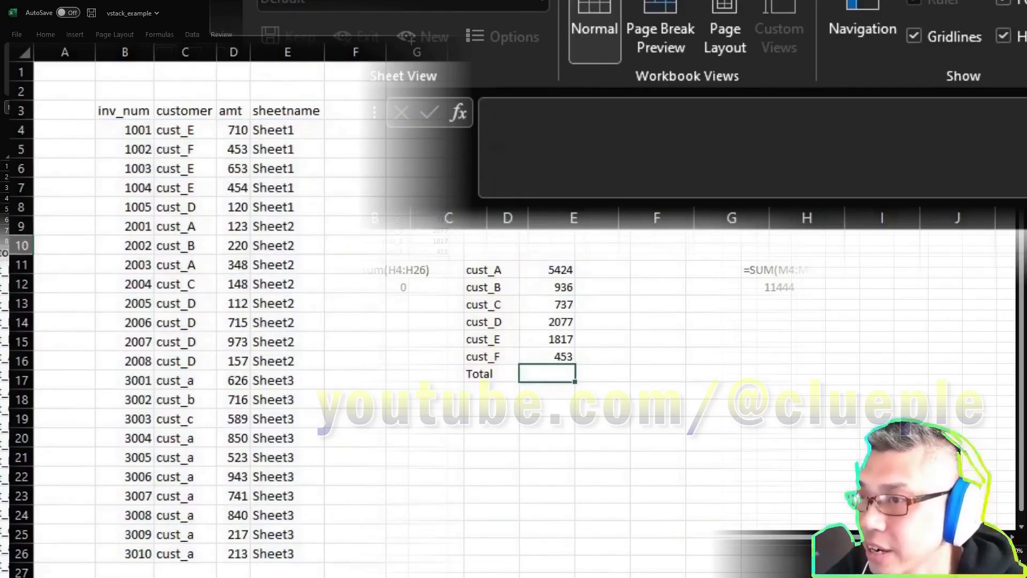
Try -2 as the DROP row count in M4, and set it back to -1.
{"action": "left_click", "coordinate": [547, 270]}
{"action": "left_click", "coordinate": [507, 161]}
{"action": "key", "text": "BackSpace"}
{"action": "type", "text": "2"}
{"action": "key", "text": "Return"}
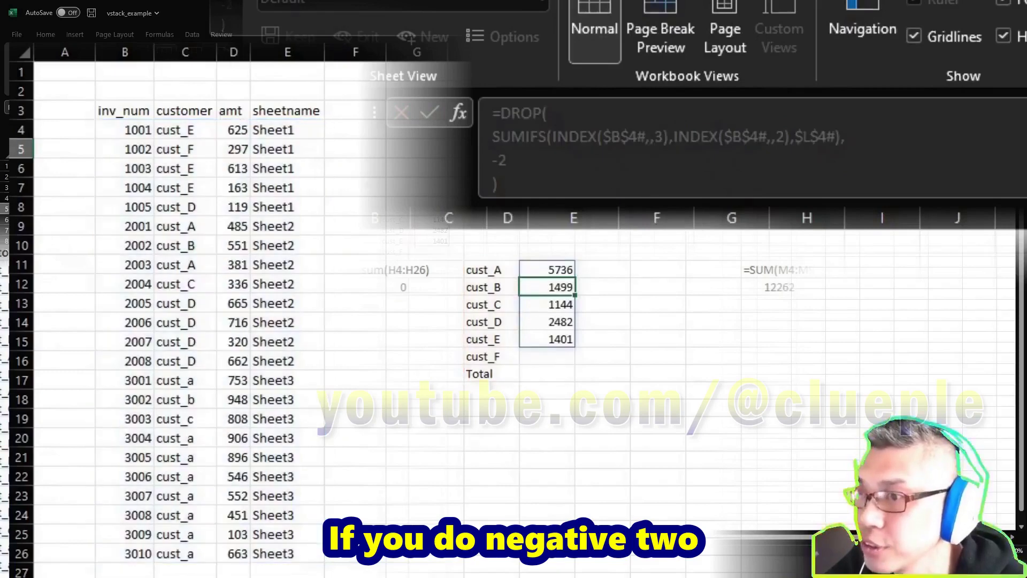
{"action": "left_click", "coordinate": [548, 269]}
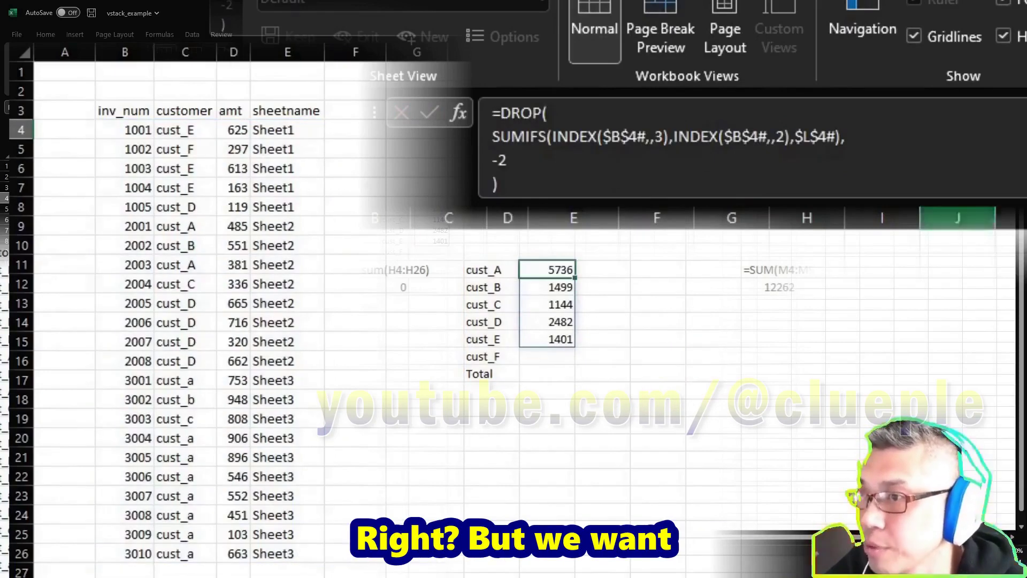
{"action": "double_click", "coordinate": [503, 161]}
{"action": "type", "text": "1"}
{"action": "key", "text": "ctrl+Return"}
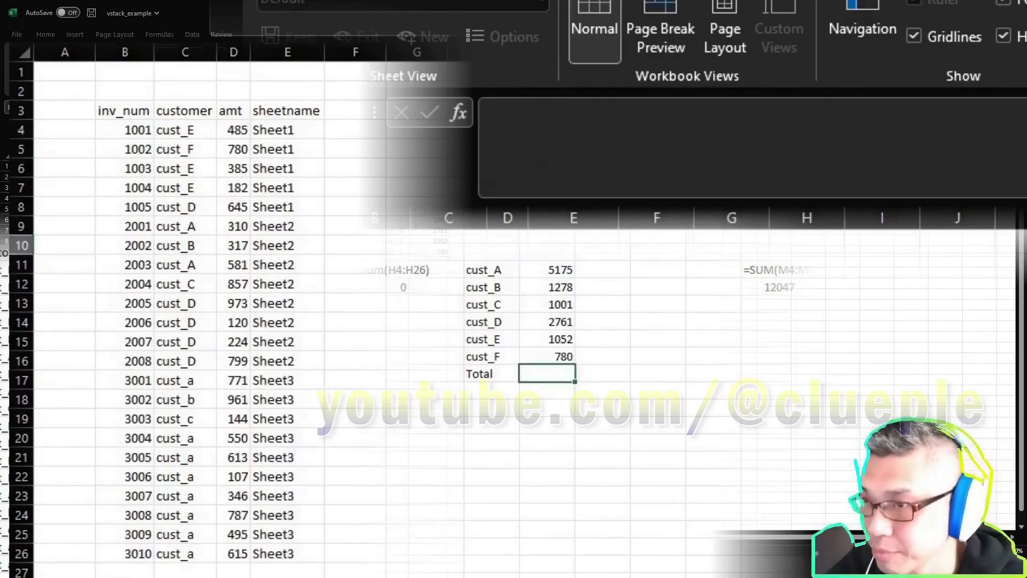
Compare L4's VSTACK formula with M4's, and remove the line breaks from M4's DROP formula.
{"action": "key", "text": "Left"}
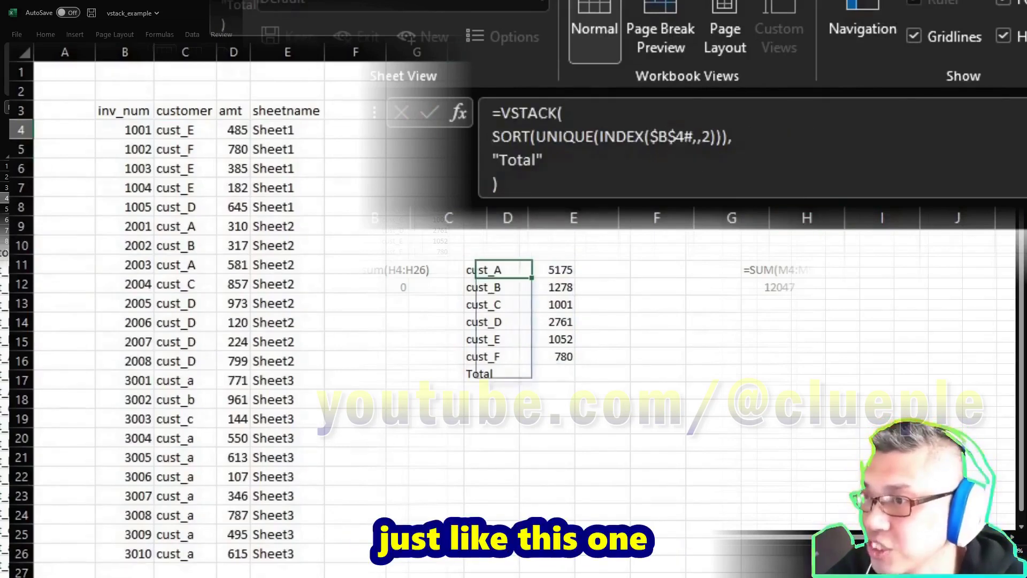
{"action": "key", "text": "Right"}
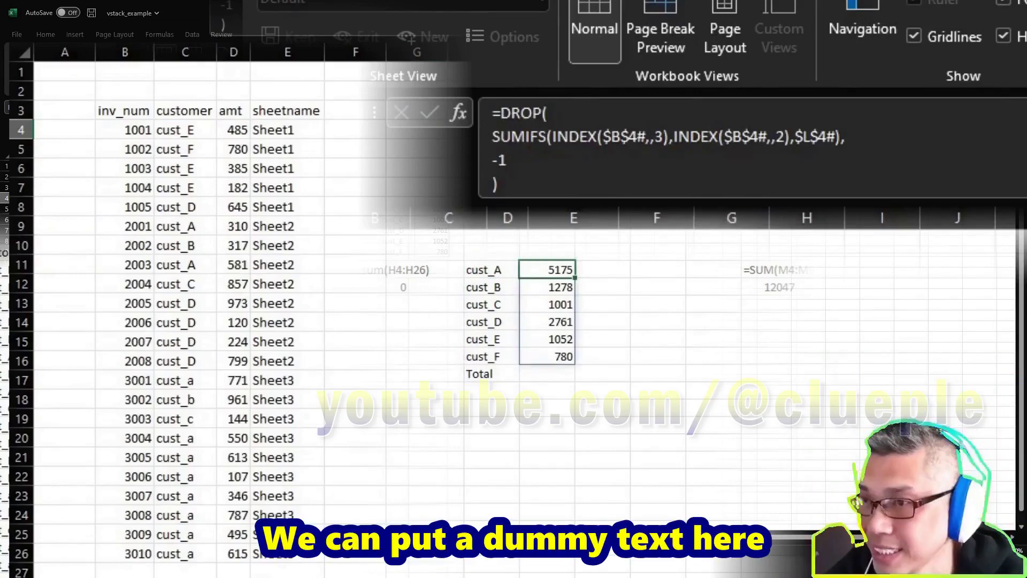
{"action": "left_click", "coordinate": [547, 374]}
{"action": "left_click", "coordinate": [546, 270]}
{"action": "left_click", "coordinate": [493, 161]}
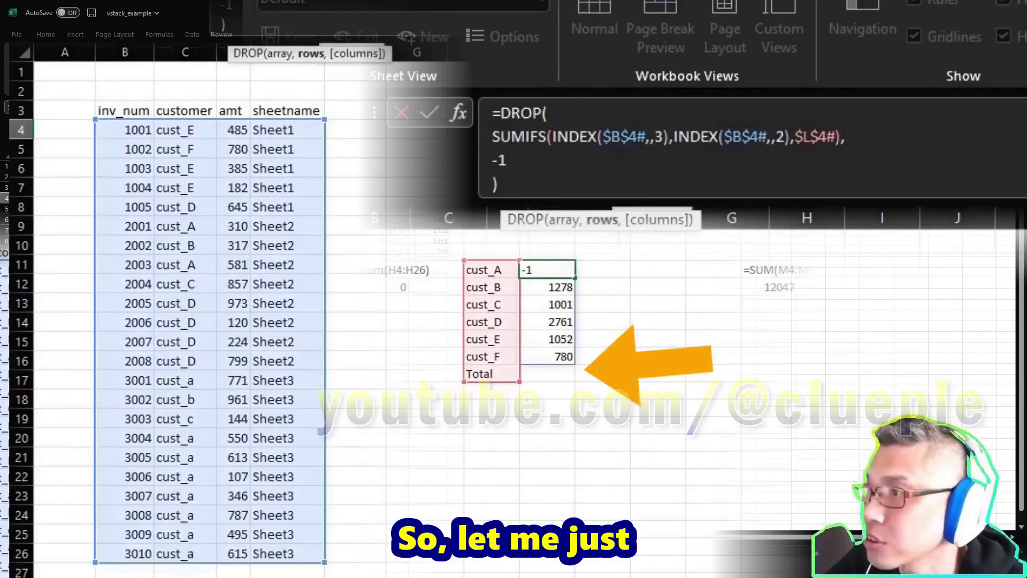
{"action": "key", "text": "BackSpace"}
{"action": "key", "text": "Home"}
{"action": "key", "text": "BackSpace"}
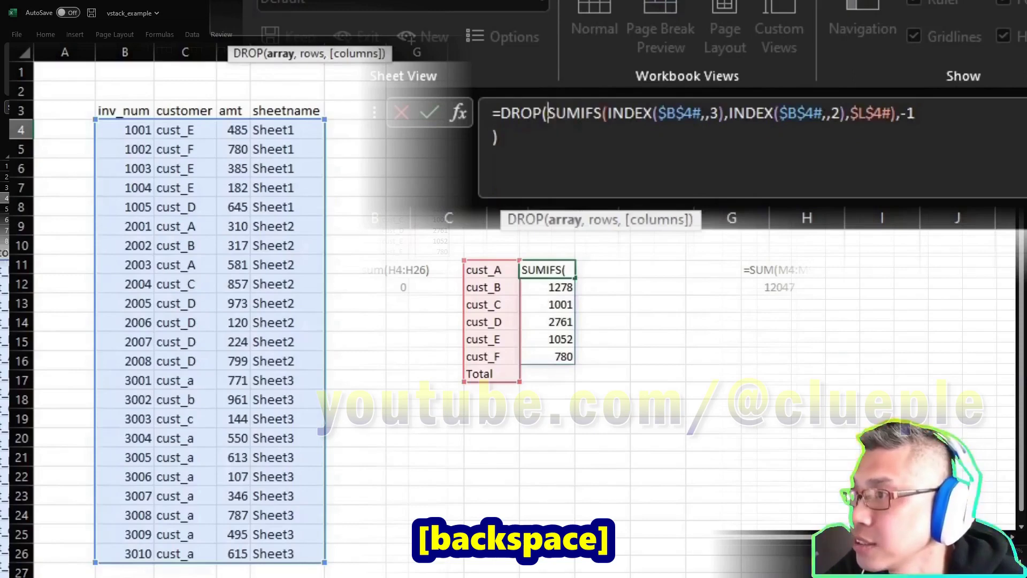
{"action": "key", "text": "Down"}
{"action": "key", "text": "Home"}
{"action": "key", "text": "BackSpace"}
{"action": "key", "text": "ctrl+Return"}
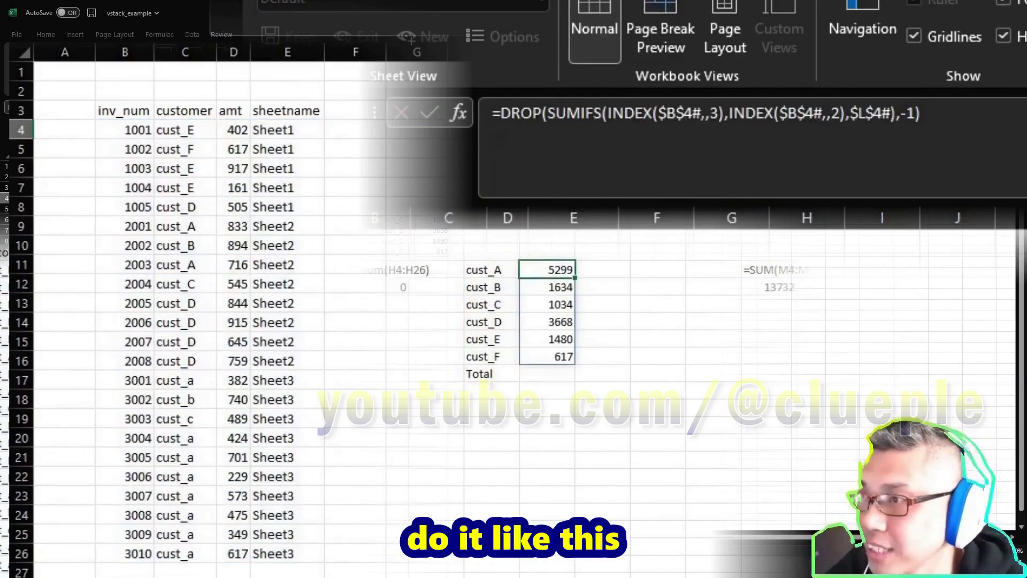
Wrap M4's DROP formula in VSTACK with "dummy" as the second array, each argument on its own line.
{"action": "left_click", "coordinate": [502, 113]}
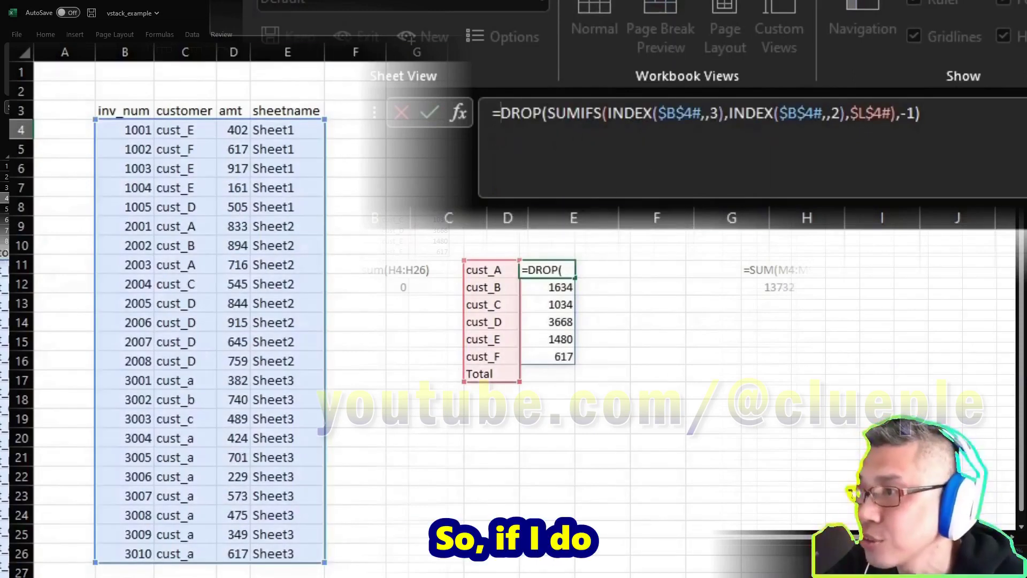
{"action": "type", "text": "vstack("}
{"action": "key", "text": "alt+Return"}
{"action": "key", "text": "End"}
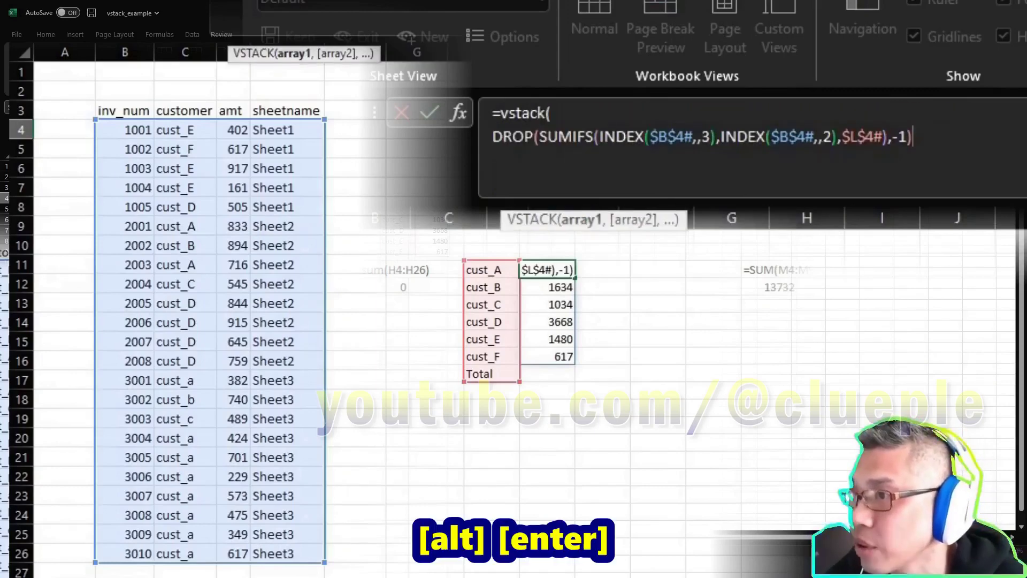
{"action": "type", "text": ","}
{"action": "key", "text": "alt+Return"}
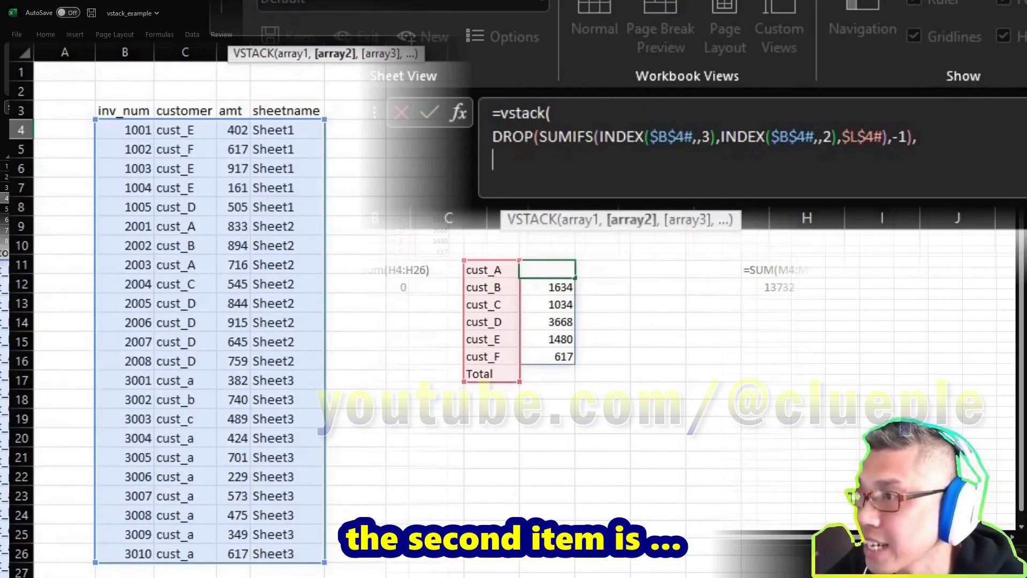
{"action": "type", "text": "\"dummy\""}
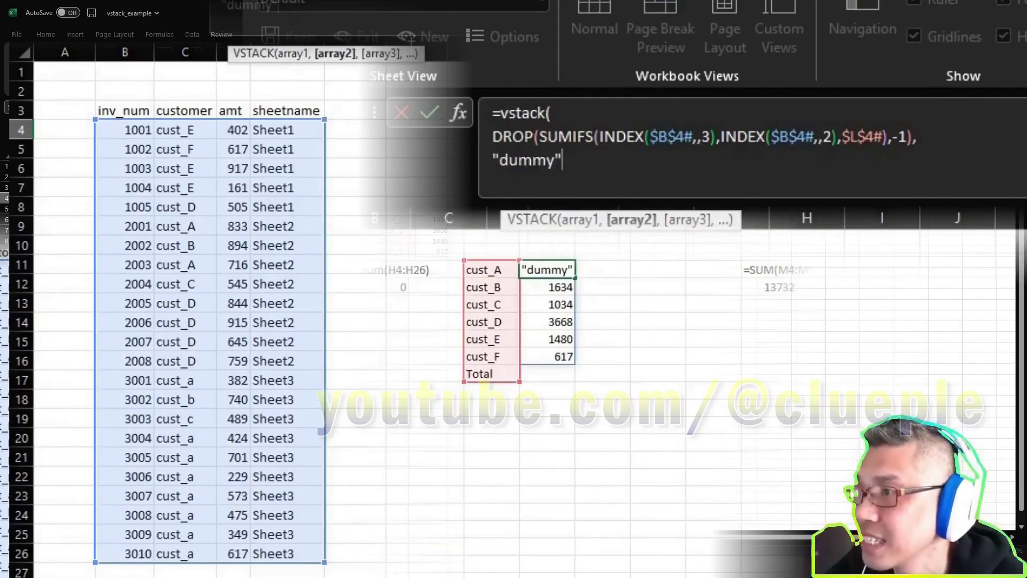
{"action": "key", "text": "alt+Return"}
{"action": "type", "text": ")"}
{"action": "key", "text": "Return"}
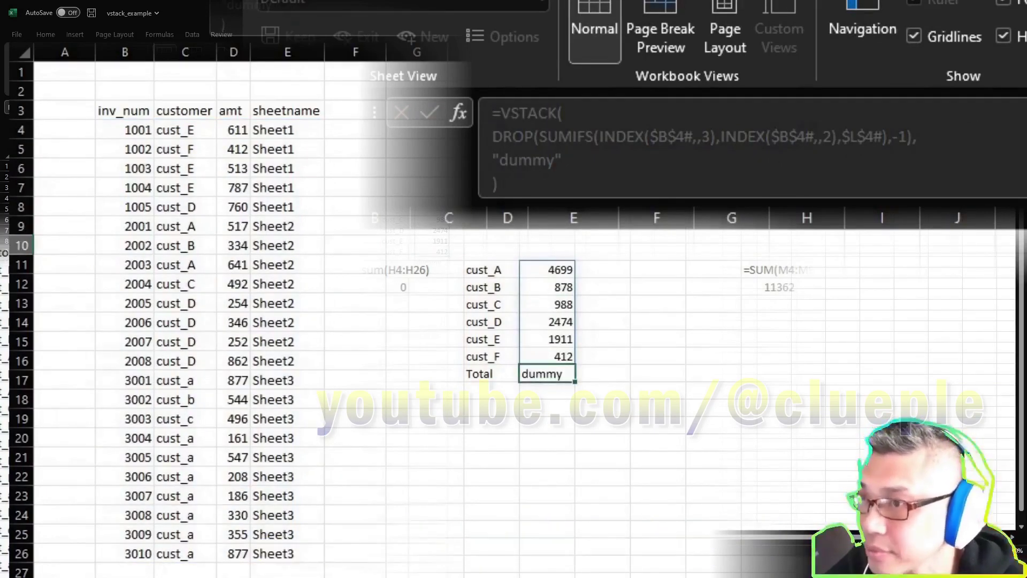
Replace the "dummy" text in M4's VSTACK formula with an empty sum().
{"action": "left_click", "coordinate": [547, 269]}
{"action": "left_click", "coordinate": [563, 161]}
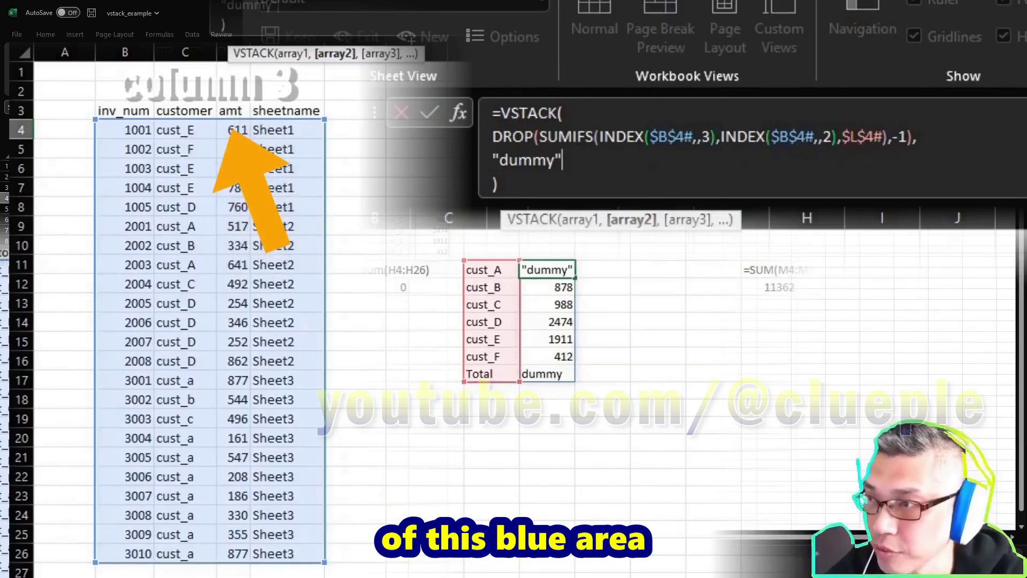
{"action": "key", "text": "shift+Home"}
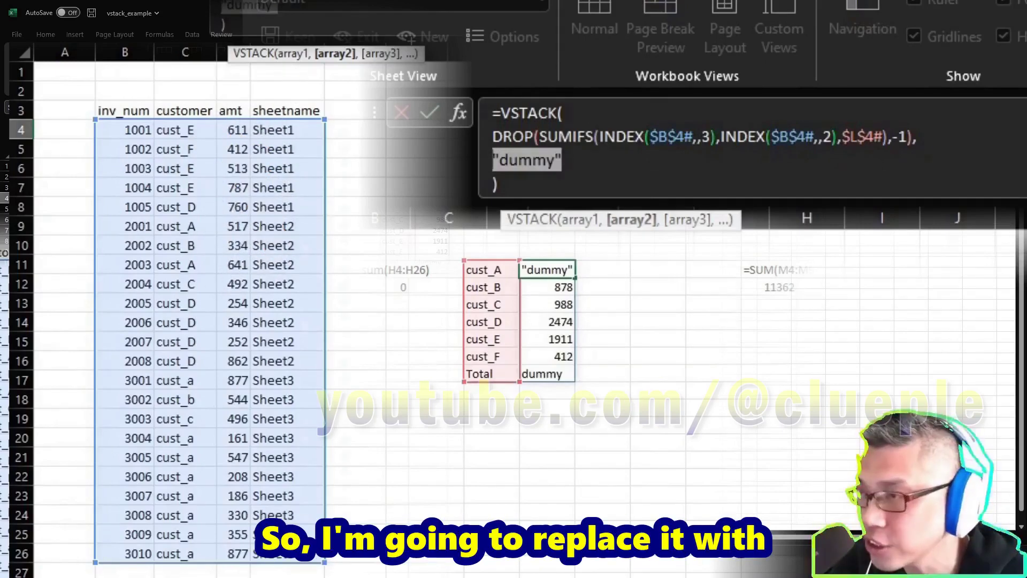
{"action": "type", "text": "sum()"}
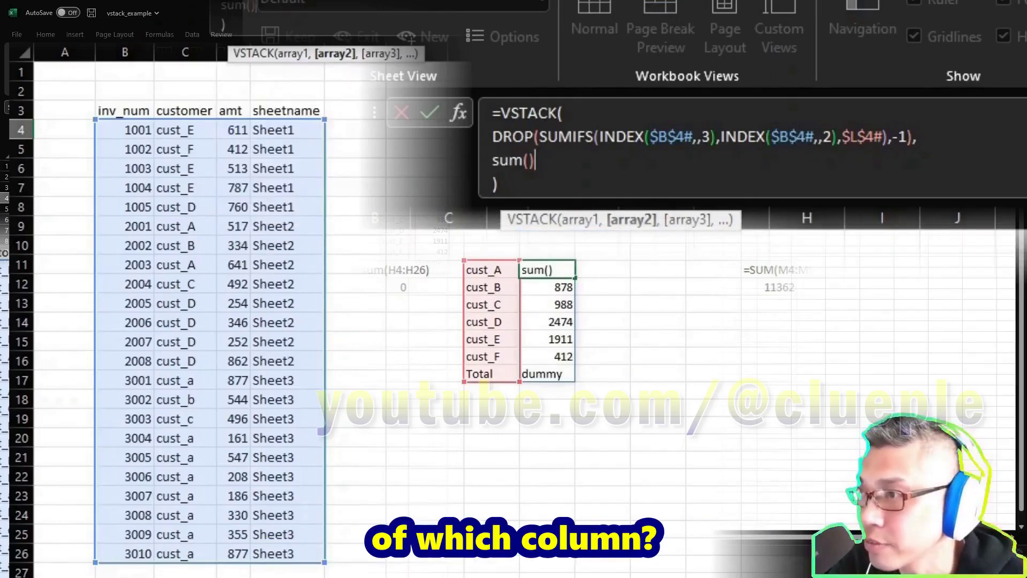
{"action": "key", "text": "Left"}
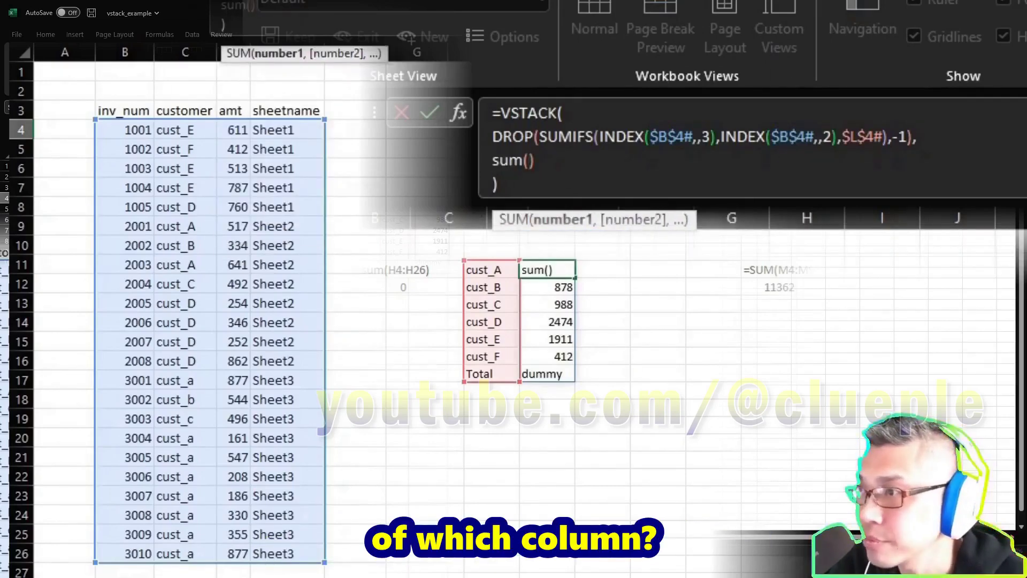
Complete the sum() in M4's VSTACK formula with INDEX($B$4#,,3) so the last row totals the amt column of the spilled data.
{"action": "type", "text": "index()"}
{"action": "key", "text": "Left"}
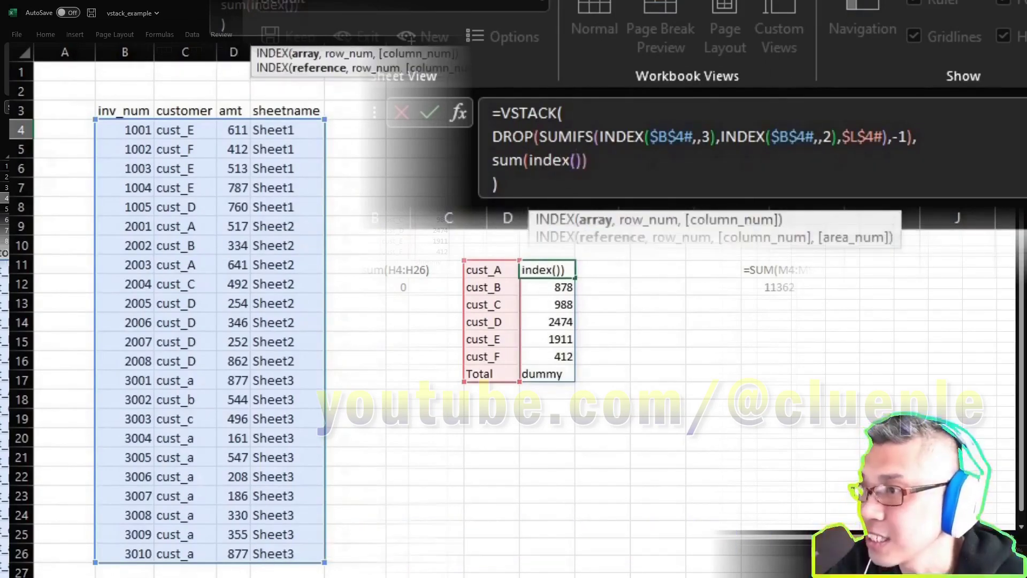
{"action": "type", "text": ","}
{"action": "key", "text": "Left"}
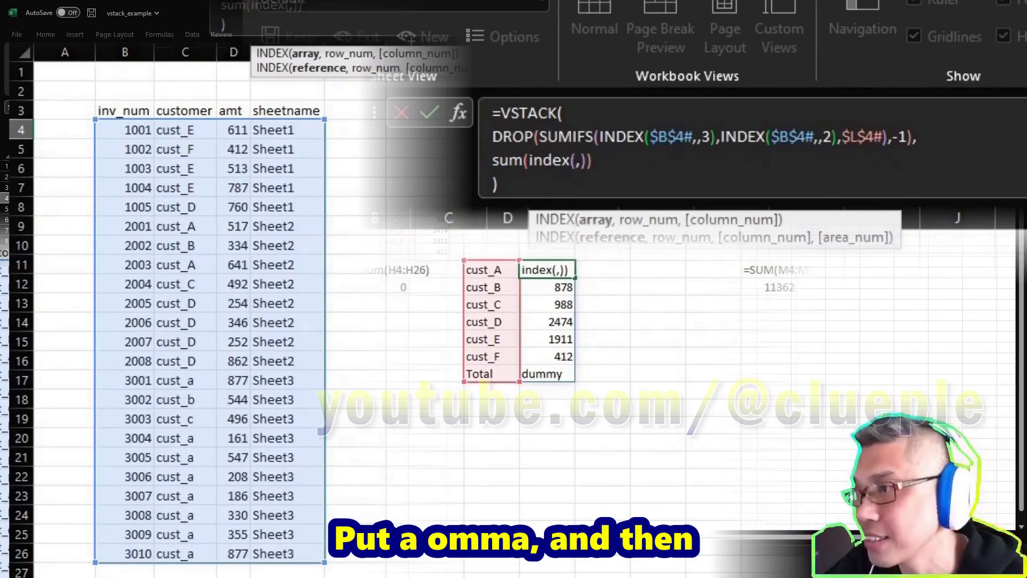
{"action": "type", "text": "b4"}
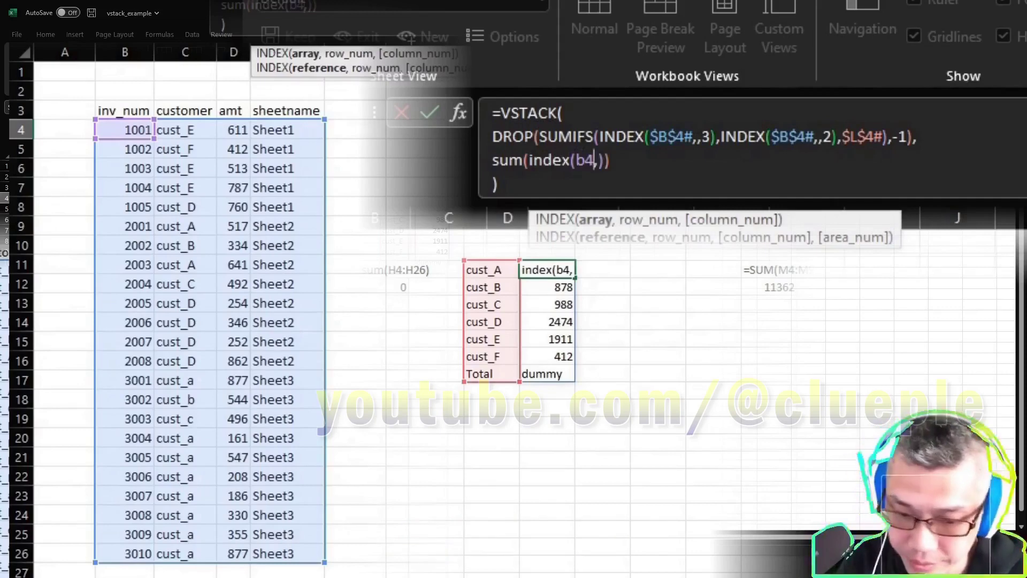
{"action": "key", "text": "F4"}
{"action": "key", "text": "Right"}
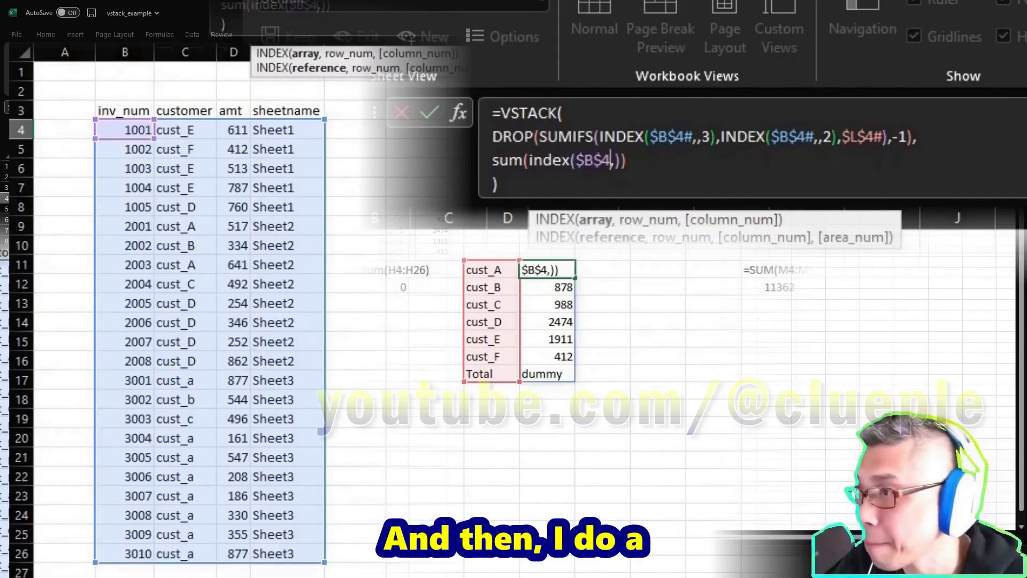
{"action": "type", "text": "#"}
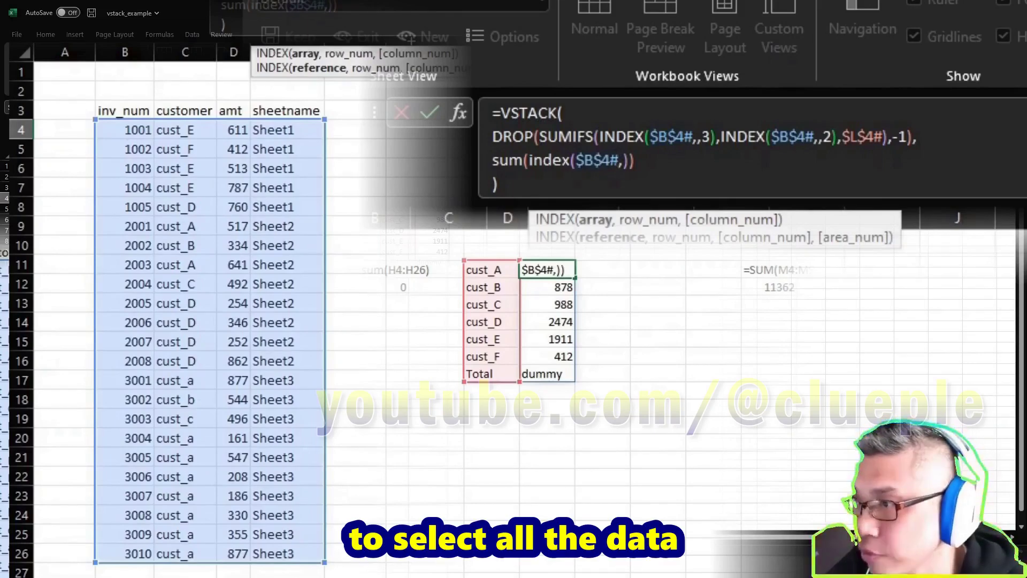
{"action": "type", "text": ","}
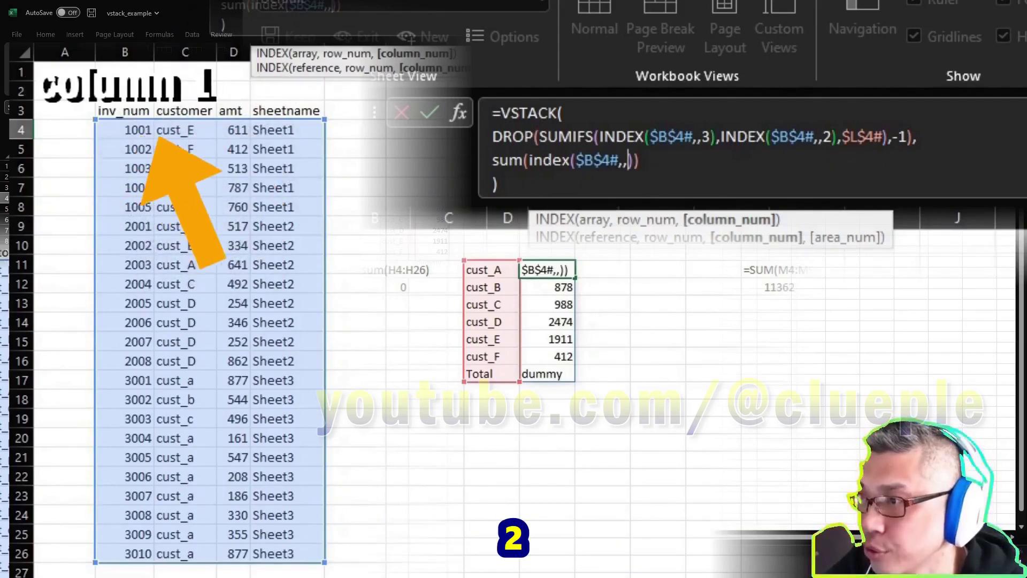
{"action": "type", "text": "3"}
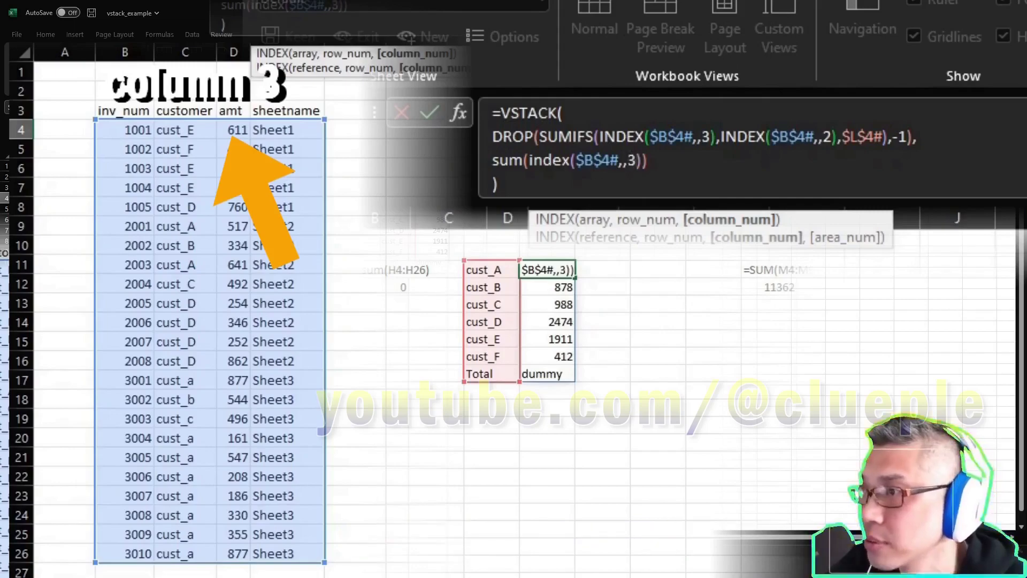
{"action": "key", "text": "Return"}
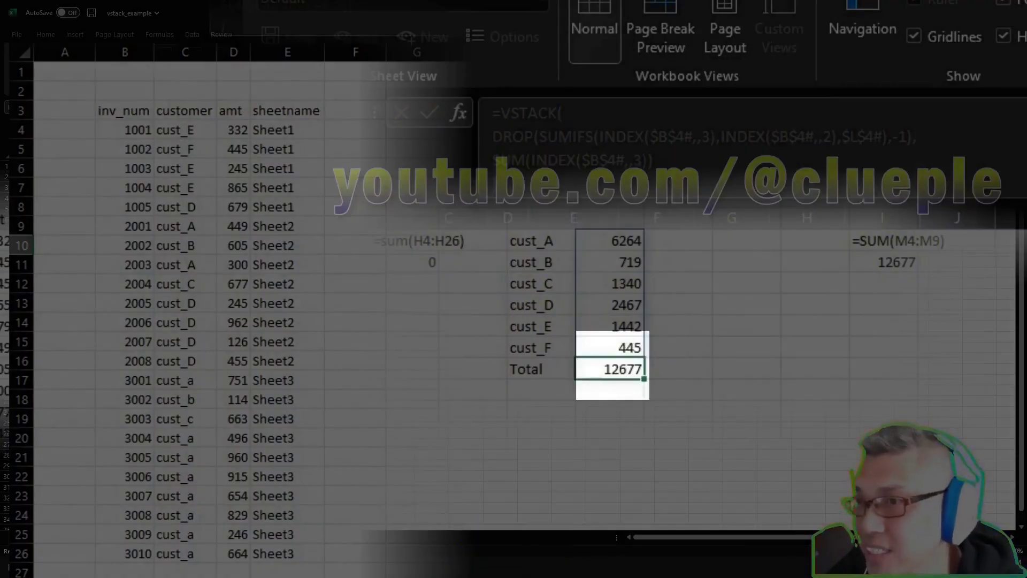
Examine which cells the separate SUM(M4:M9) check formula covers against the Total row, and return to M4's VSTACK formula.
{"action": "left_click", "coordinate": [884, 263]}
{"action": "key", "text": "F2"}
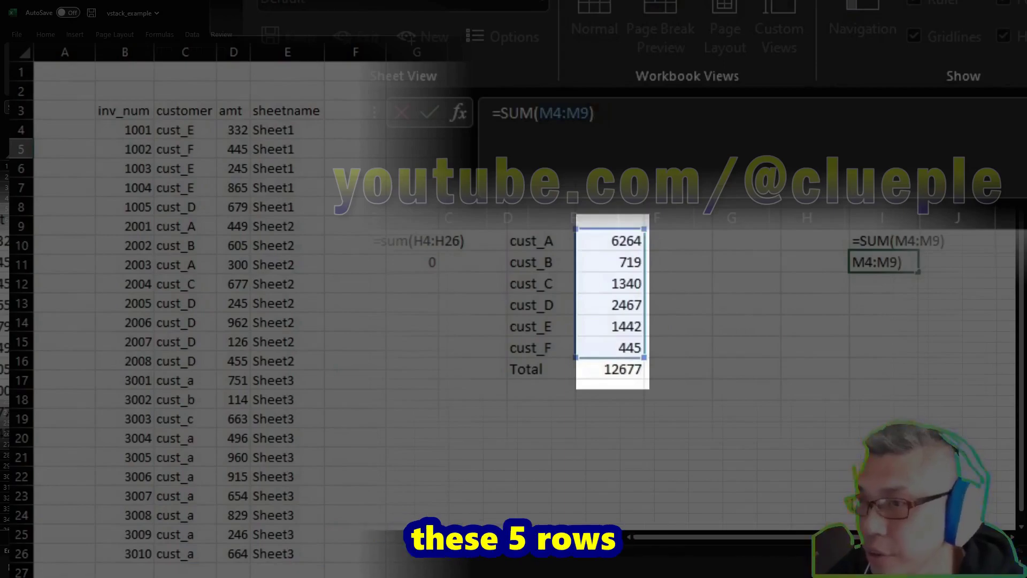
{"action": "left_click", "coordinate": [610, 241]}
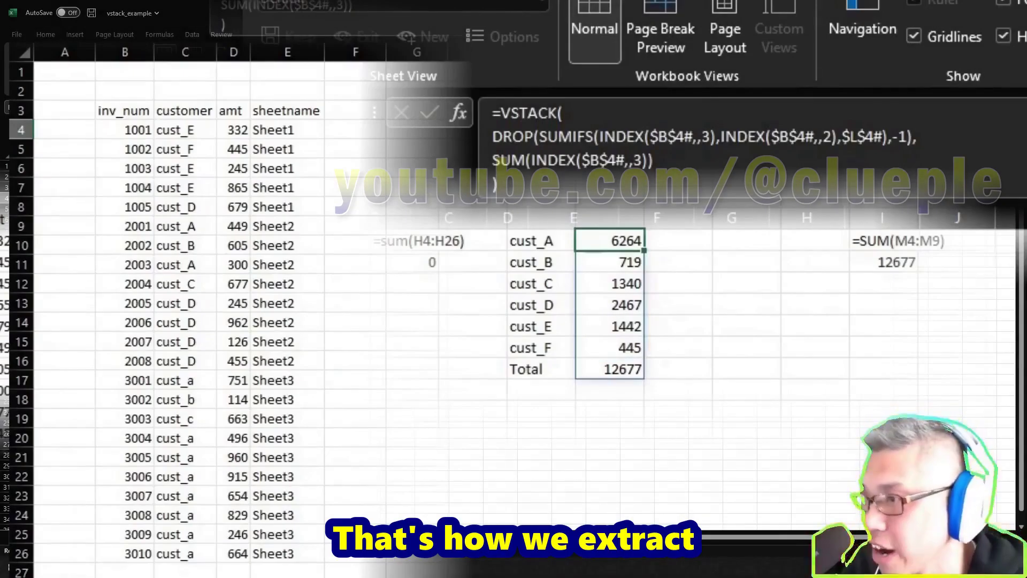